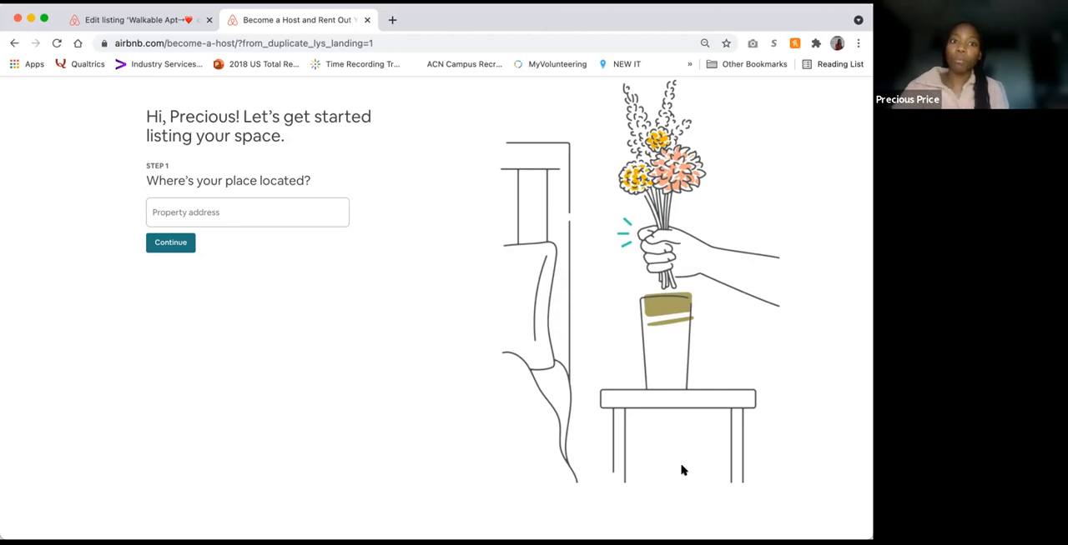
# Step: Enter the property's street address using a suggested match, leave the apartment number blank, and continue
pyautogui.click(241, 213)
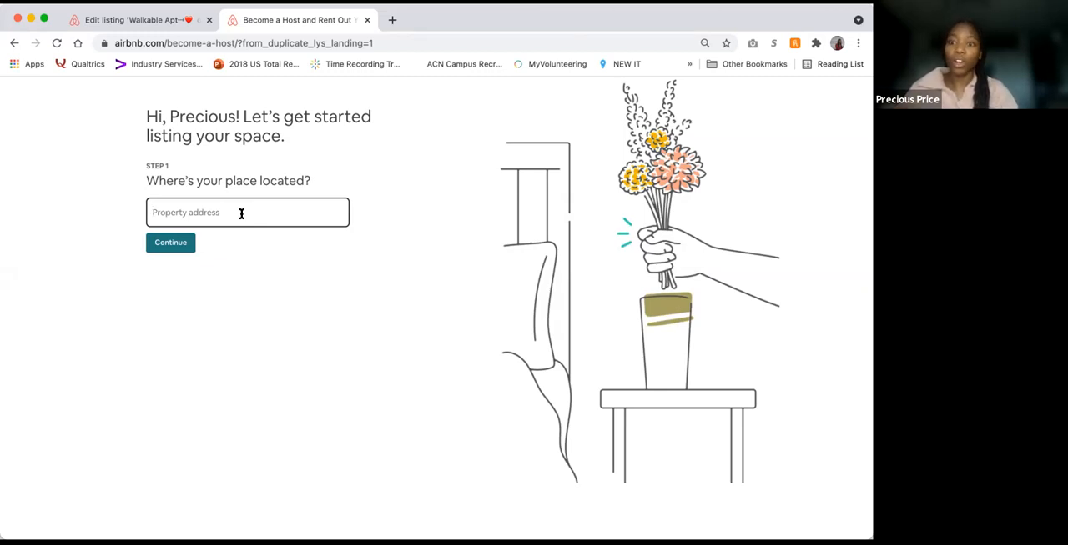
pyautogui.write('1888')
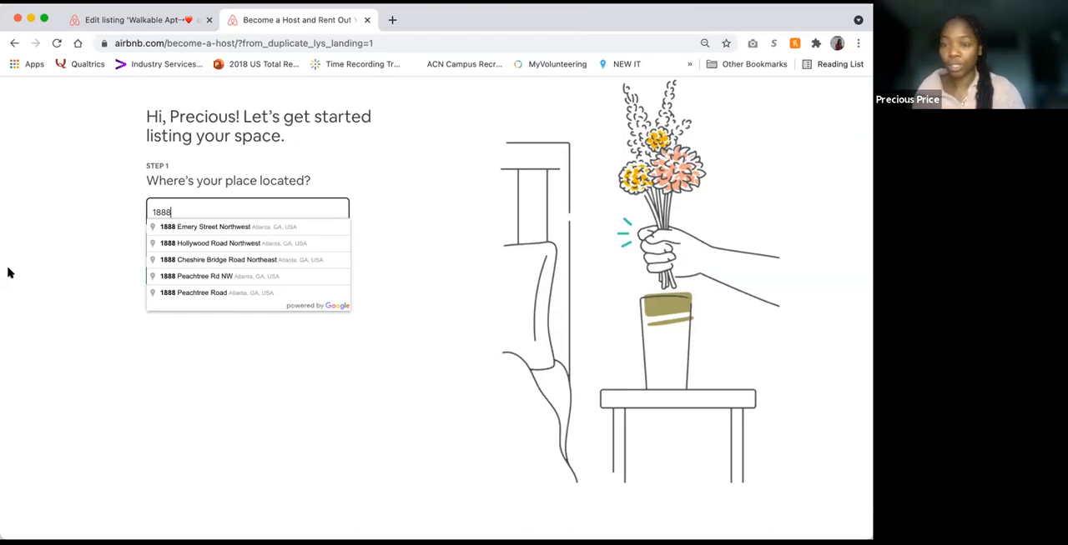
pyautogui.click(226, 227)
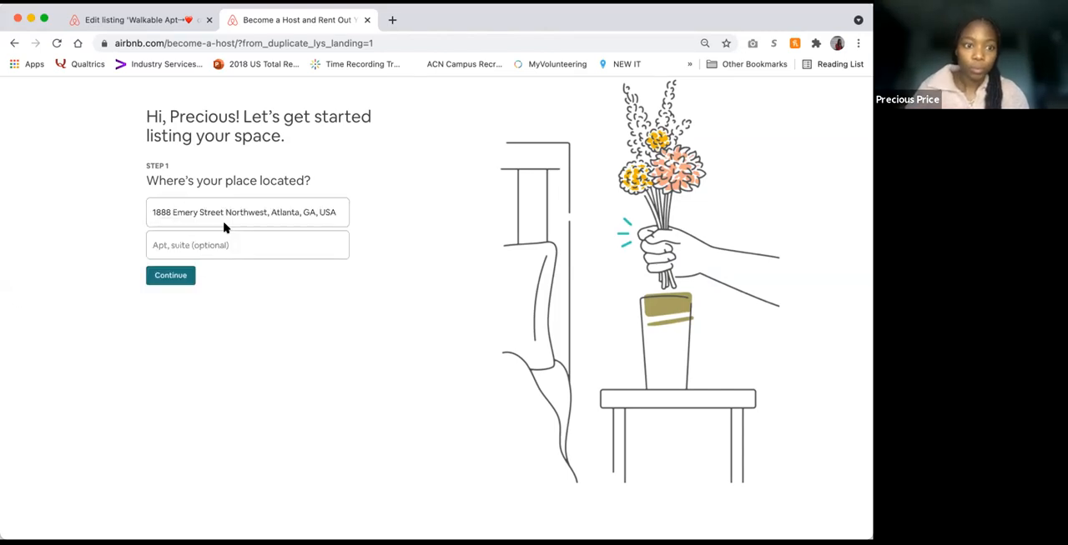
pyautogui.click(204, 253)
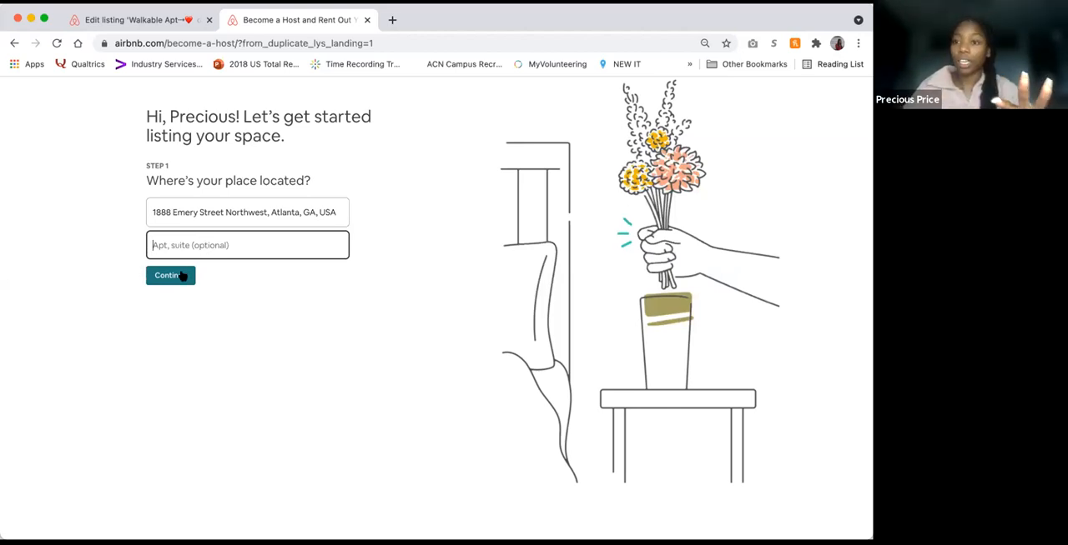
pyautogui.click(182, 275)
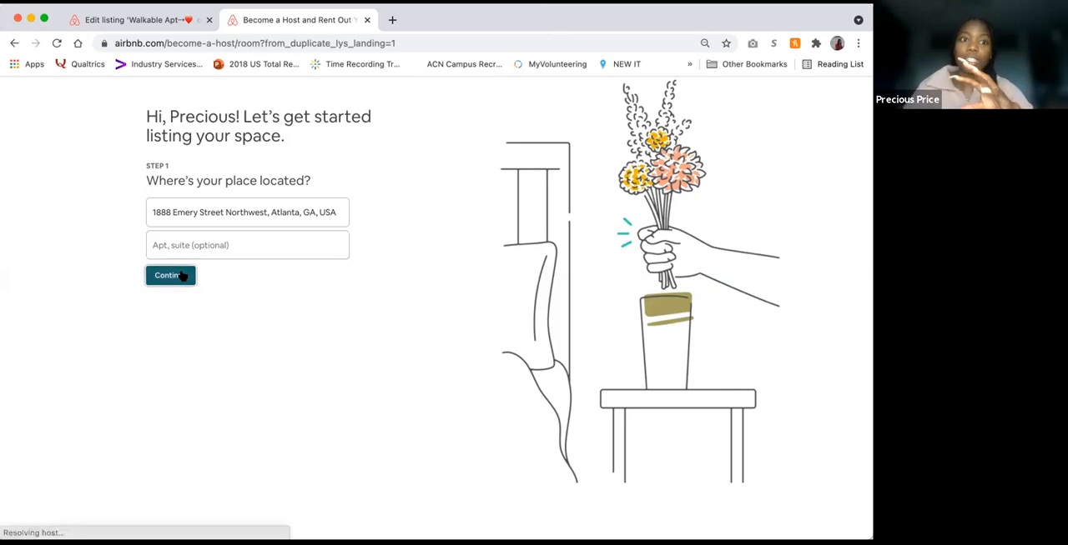
# Step: Set the property type to Apartment and narrow it down to Rental unit
pyautogui.click(288, 233)
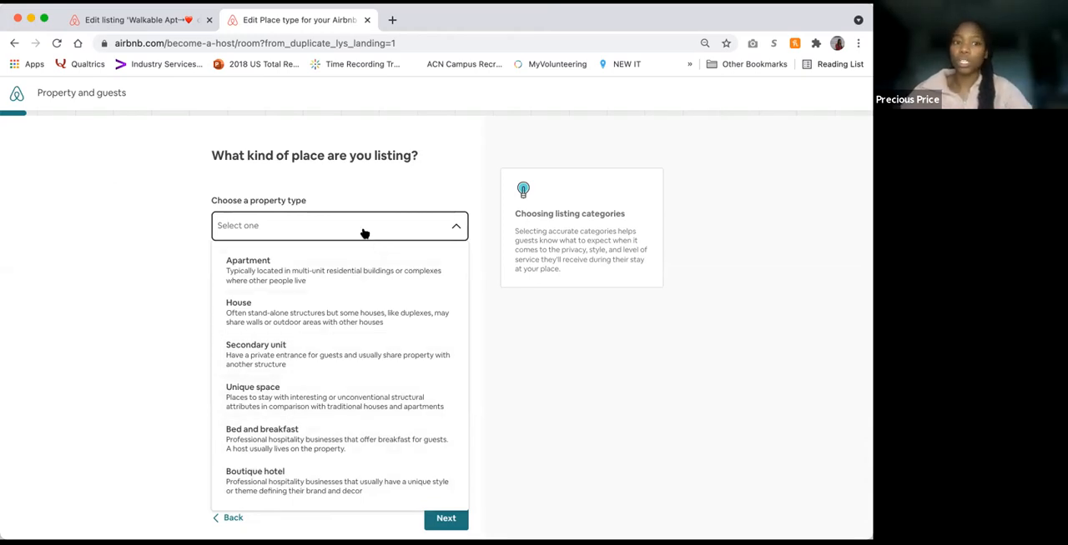
pyautogui.click(351, 263)
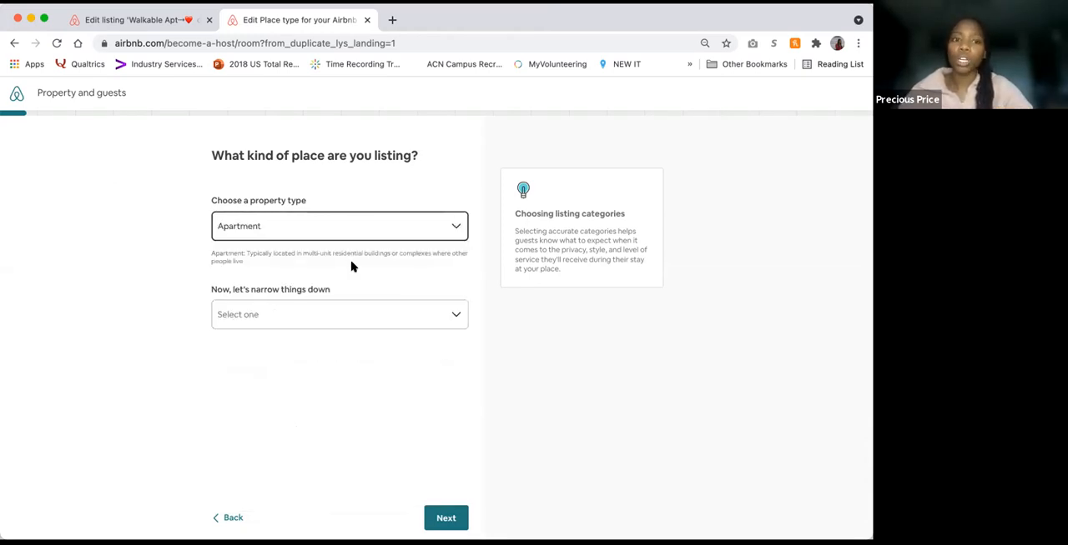
pyautogui.click(341, 325)
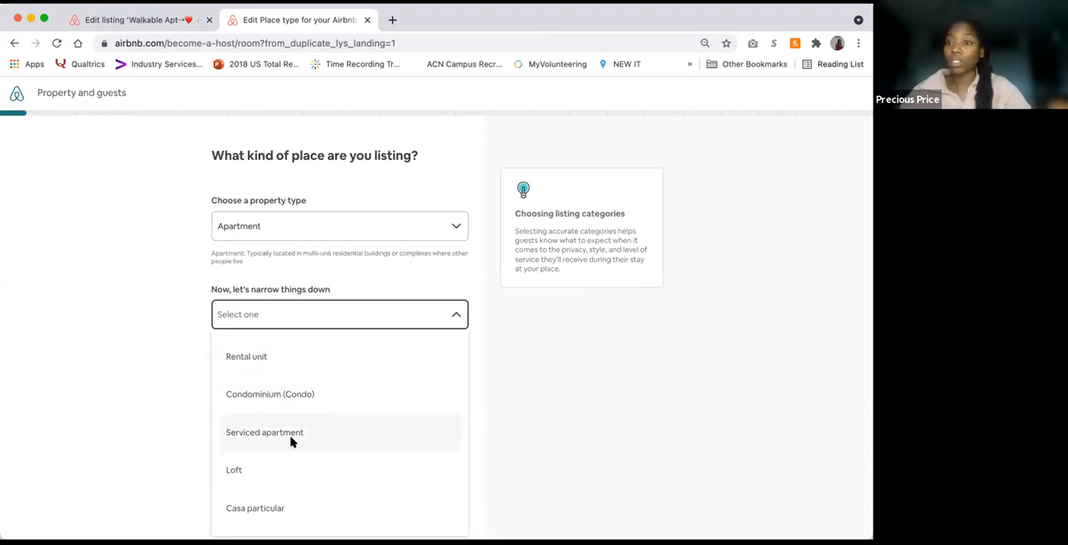
pyautogui.click(316, 364)
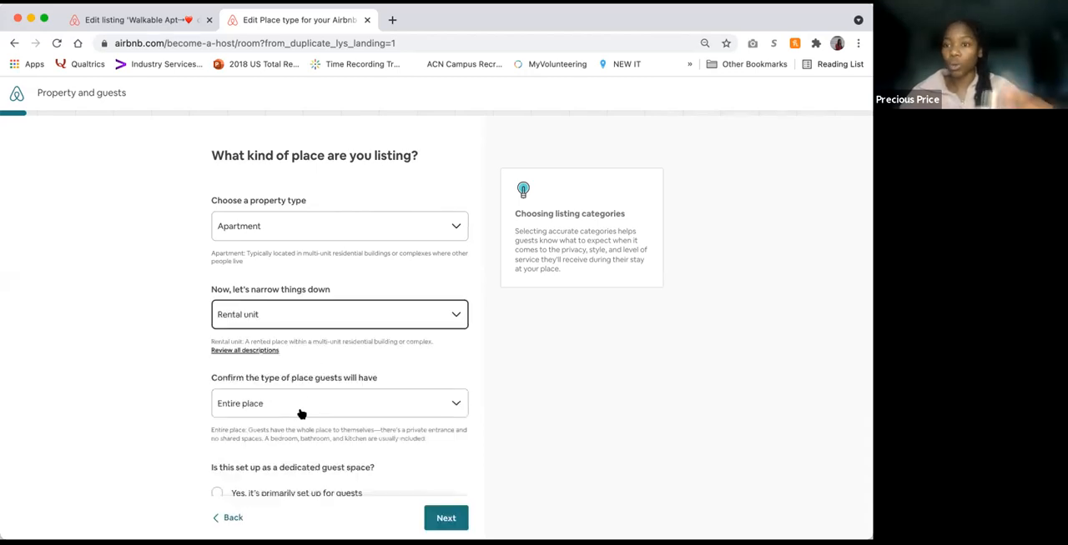
# Step: Choose Entire place for guests, mark it as primarily set up for guests, and continue to the guest capacity page
pyautogui.scroll(-2, 301, 415)
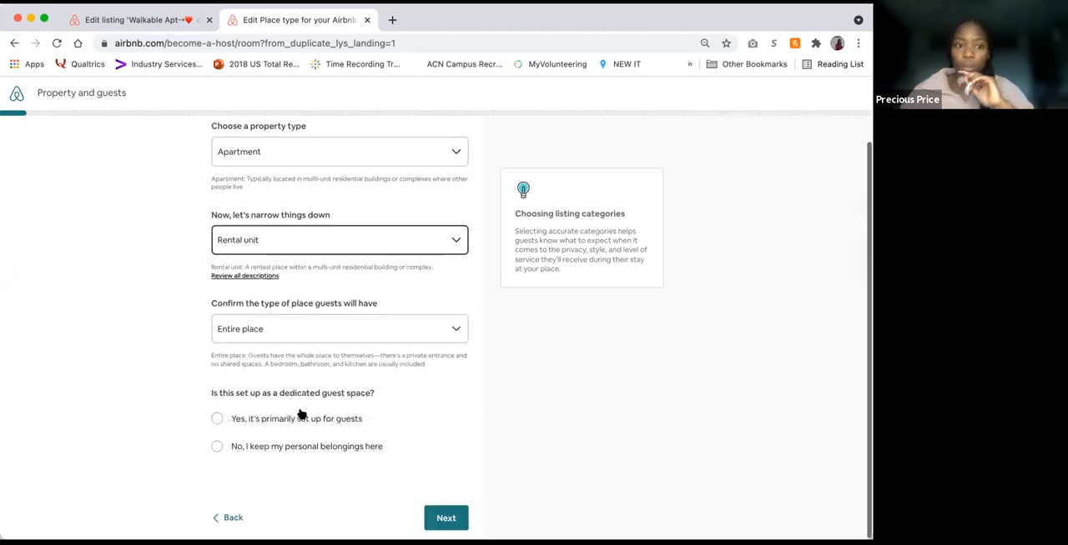
pyautogui.click(329, 332)
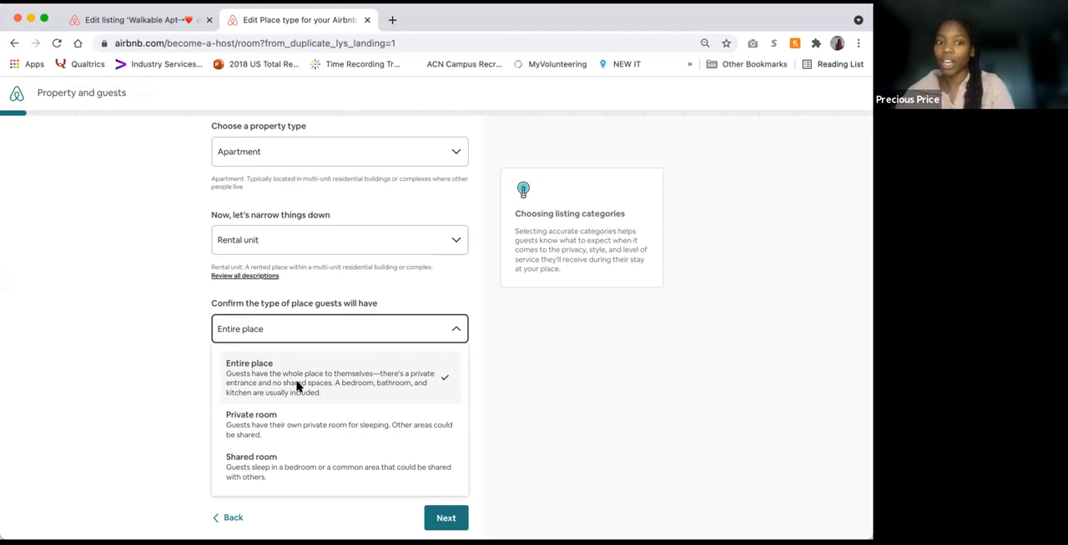
pyautogui.click(297, 384)
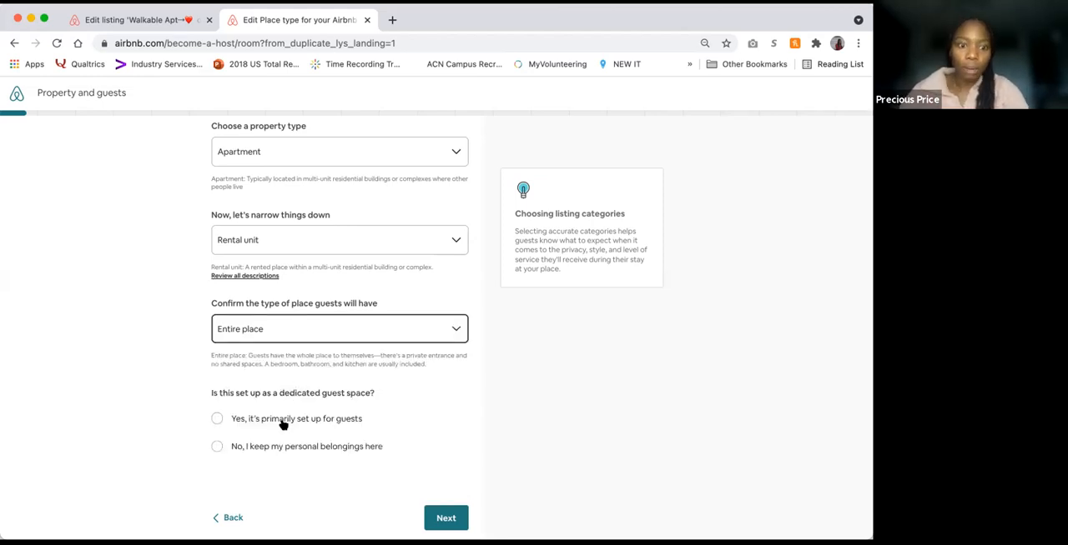
pyautogui.click(282, 425)
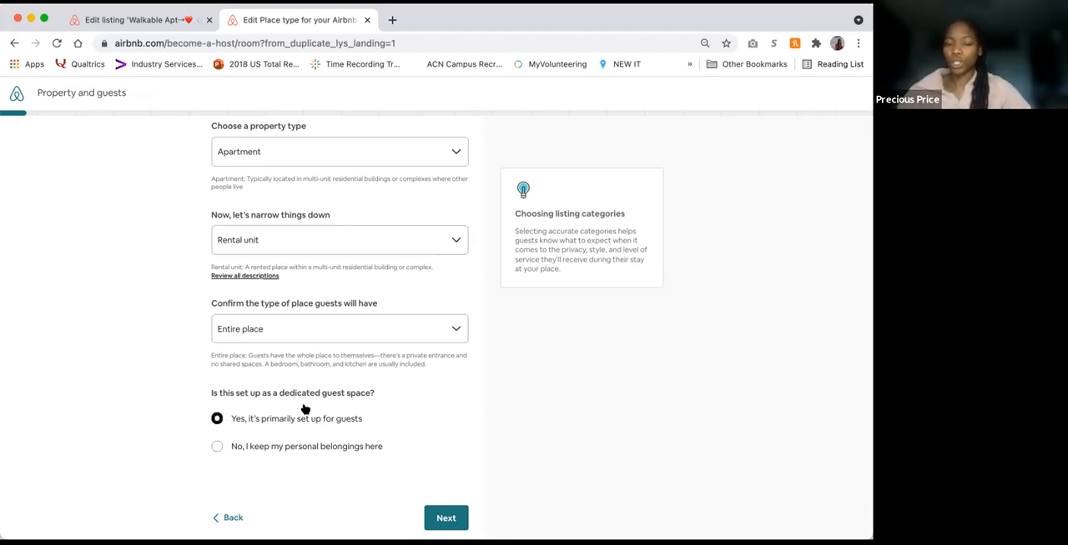
pyautogui.click(447, 518)
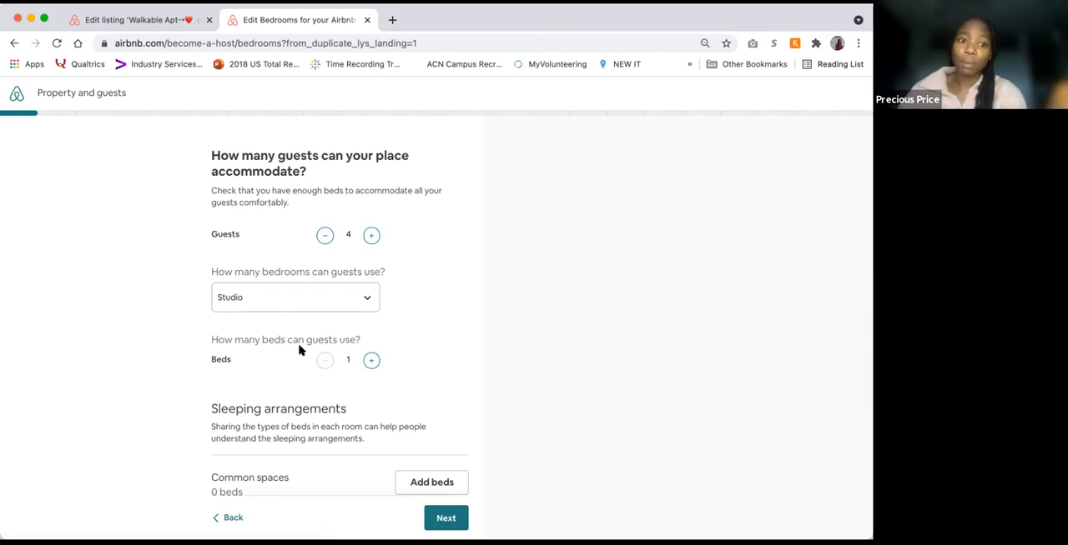
# Step: Set the capacity to 3 guests, 1 bedroom and 1 bed
pyautogui.scroll(-1, 300, 348)
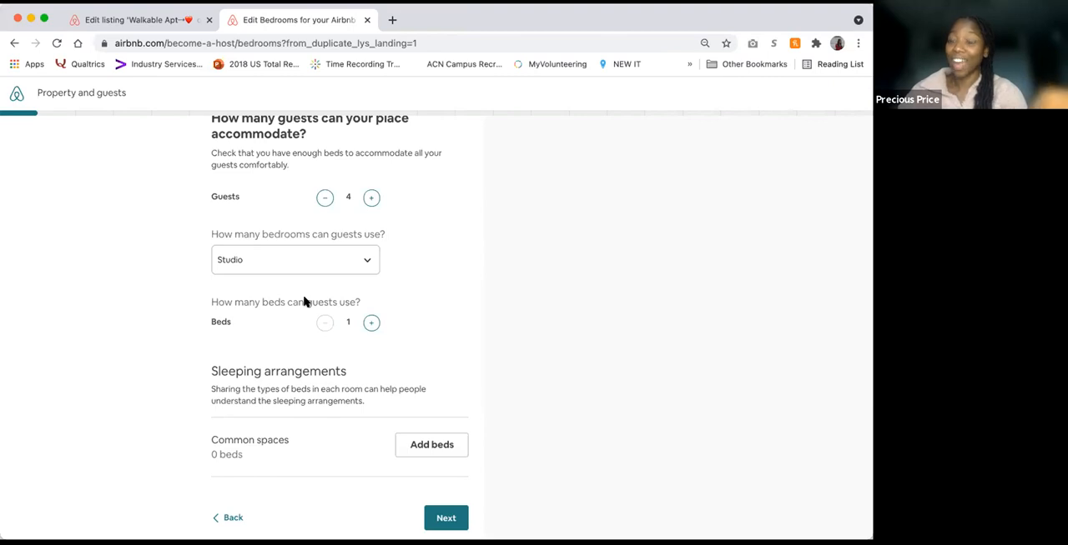
pyautogui.scroll(1, 326, 240)
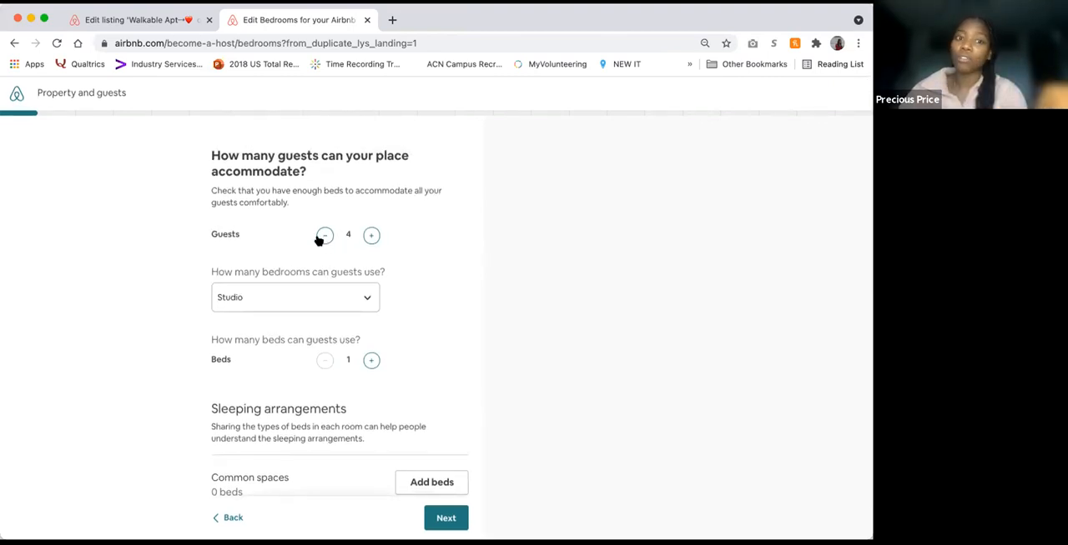
pyautogui.click(317, 240)
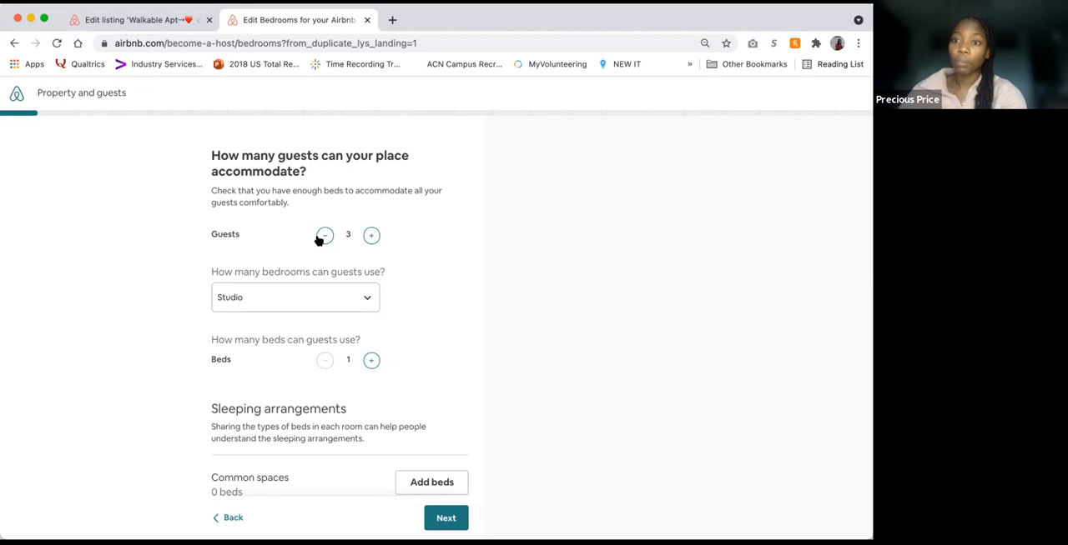
pyautogui.click(291, 299)
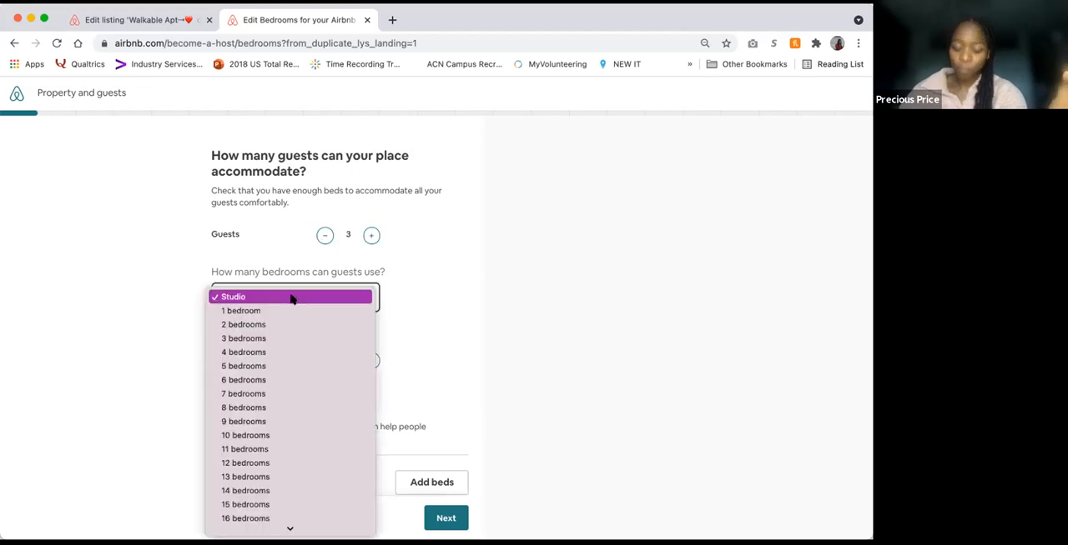
pyautogui.click(291, 311)
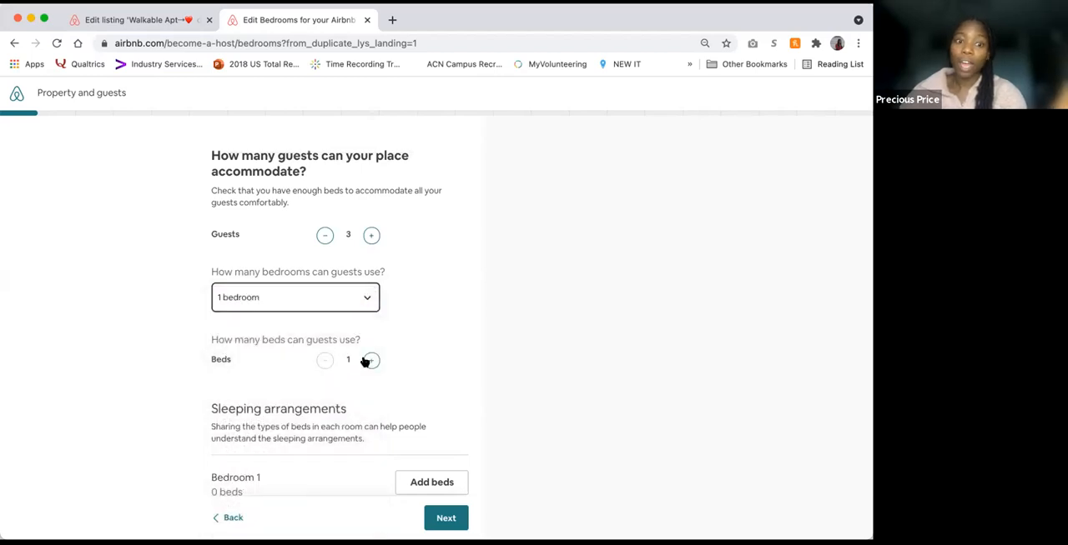
pyautogui.scroll(-2, 379, 348)
pyautogui.click(372, 265)
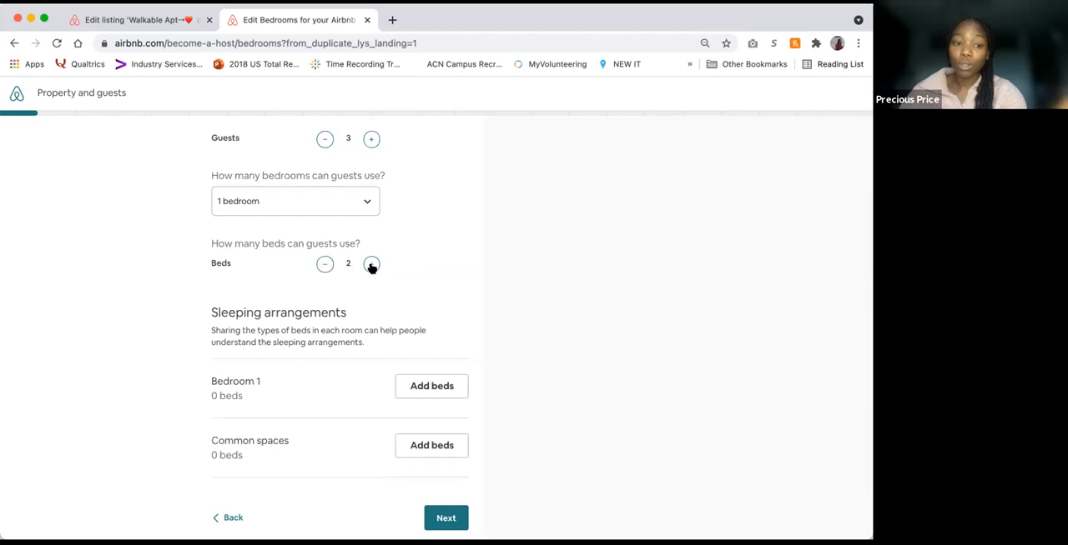
pyautogui.click(325, 264)
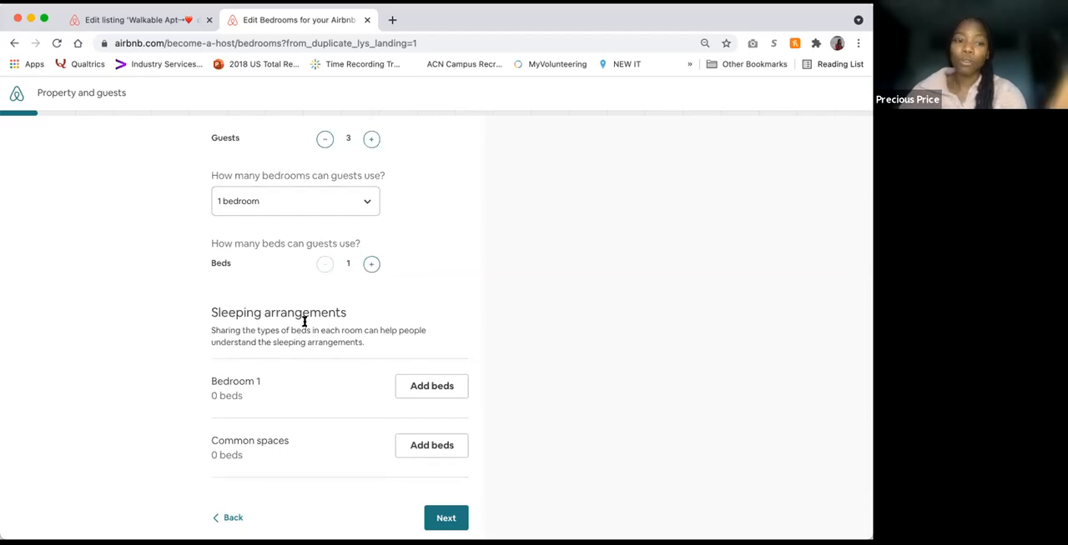
# Step: Add one queen bed to Bedroom 1 in the sleeping arrangements
pyautogui.click(431, 392)
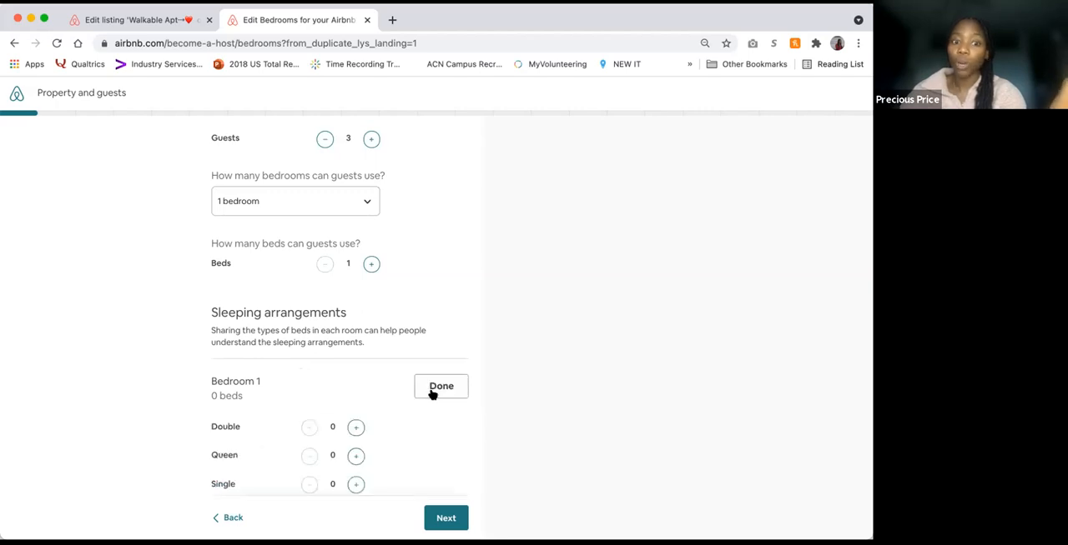
pyautogui.scroll(-2, 325, 402)
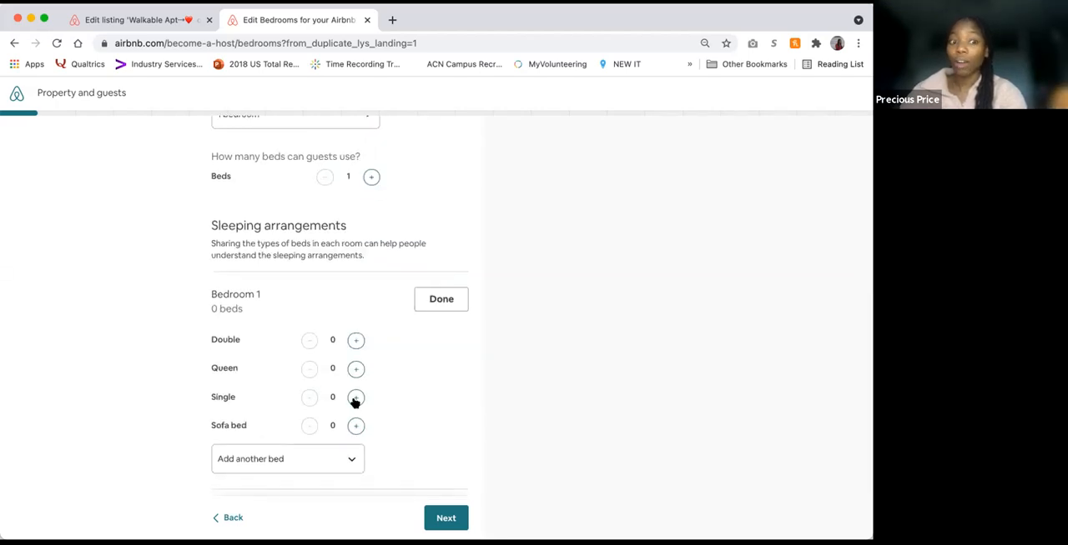
pyautogui.click(355, 372)
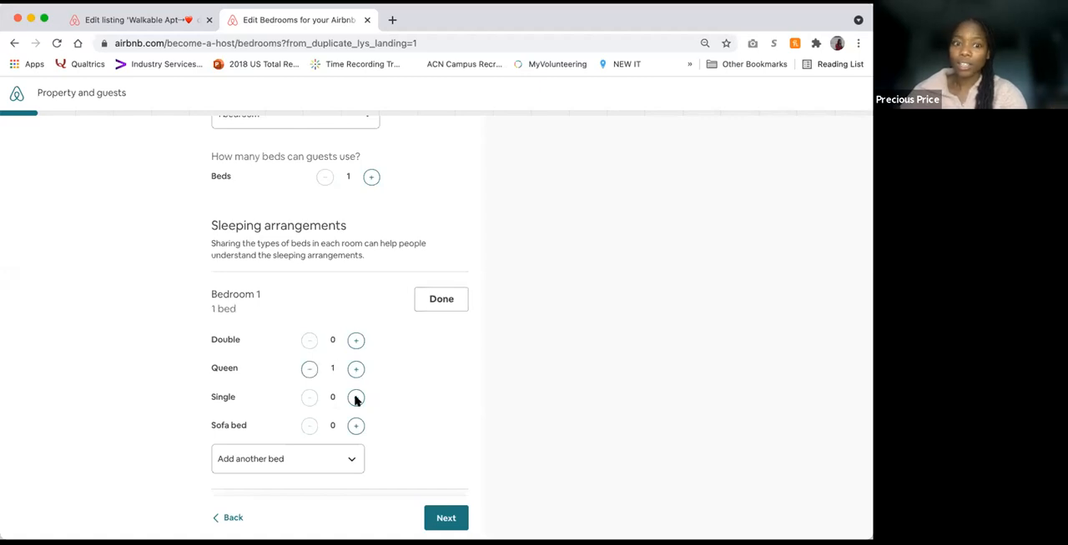
pyautogui.click(340, 457)
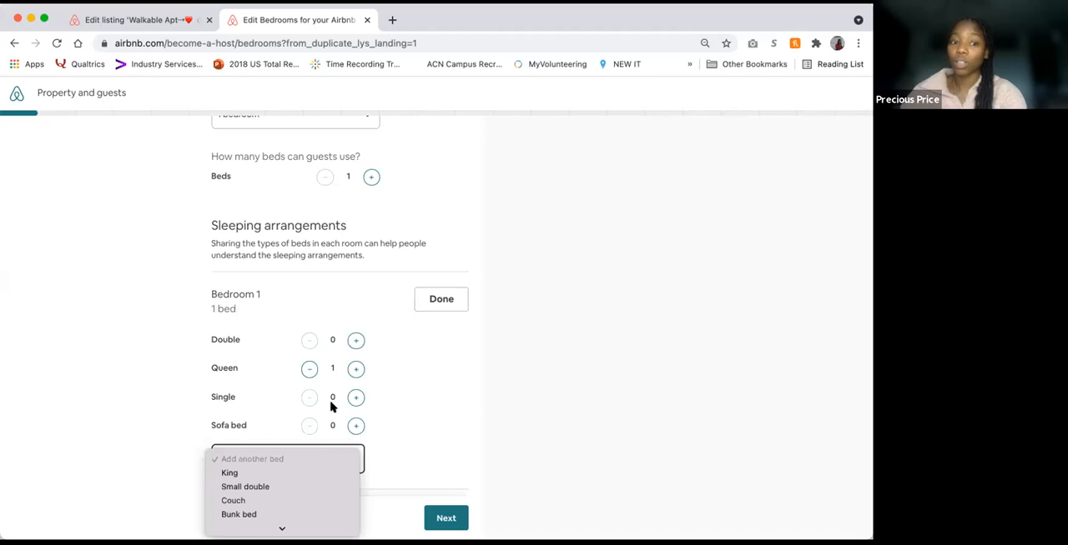
pyautogui.click(144, 374)
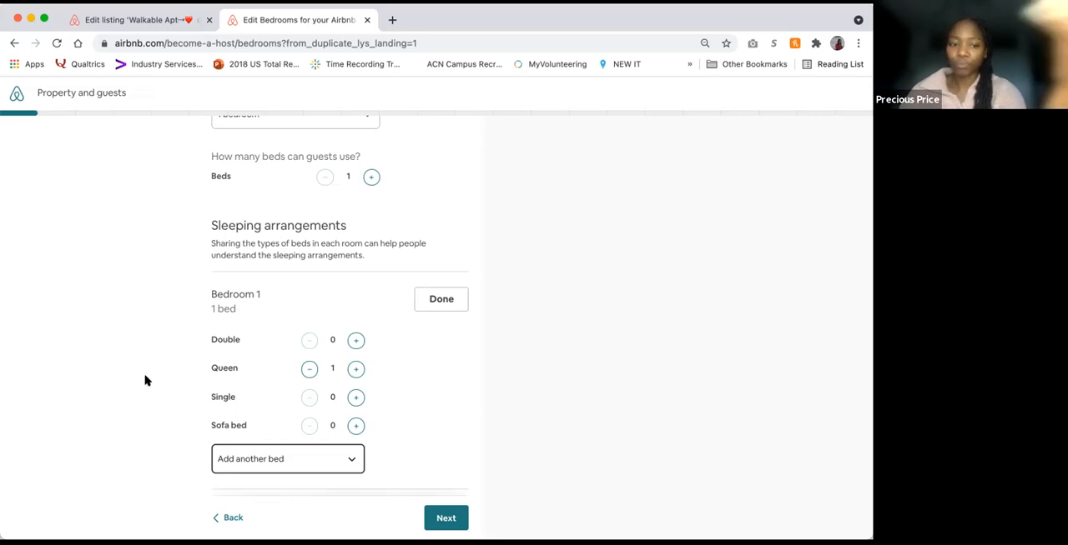
# Step: Add one couch and one sofa bed to the common spaces
pyautogui.scroll(-2, 278, 364)
pyautogui.click(430, 445)
pyautogui.scroll(-3, 333, 439)
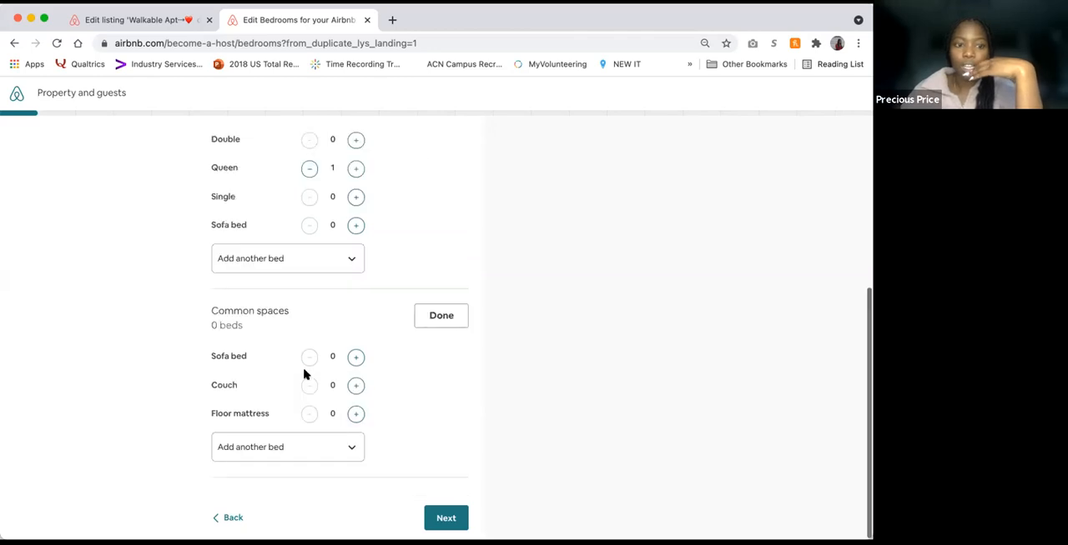
pyautogui.click(355, 385)
pyautogui.click(355, 357)
pyautogui.scroll(2, 348, 367)
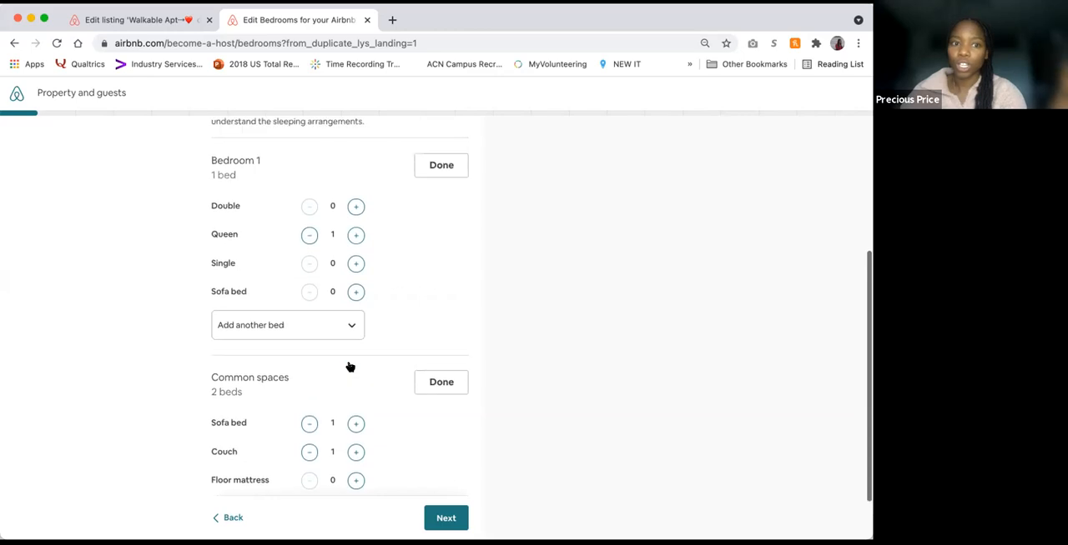
# Step: Continue to the bathrooms question and set the number of bathrooms to 1
pyautogui.scroll(-2, 364, 443)
pyautogui.click(445, 517)
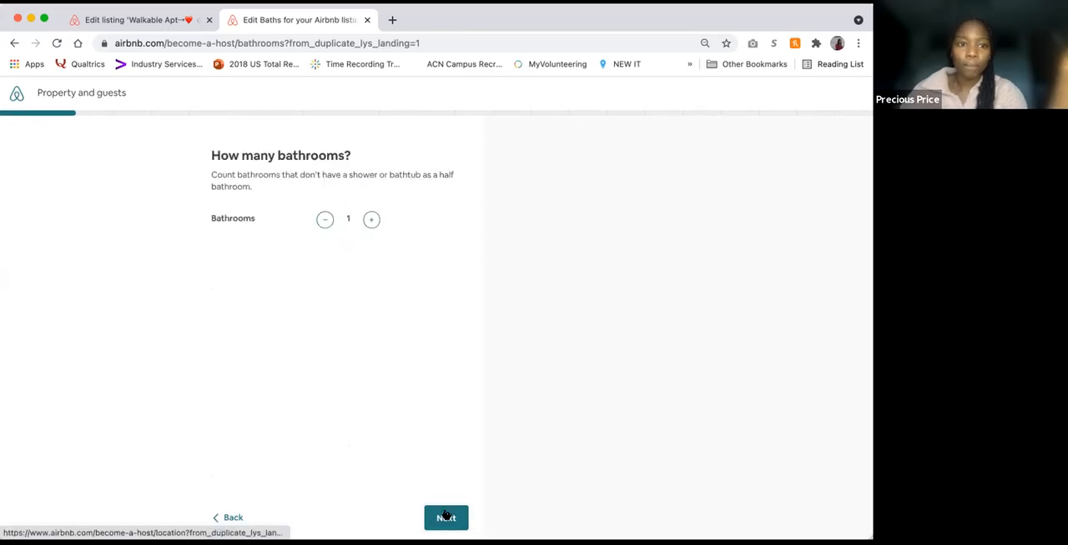
pyautogui.click(370, 220)
pyautogui.click(325, 218)
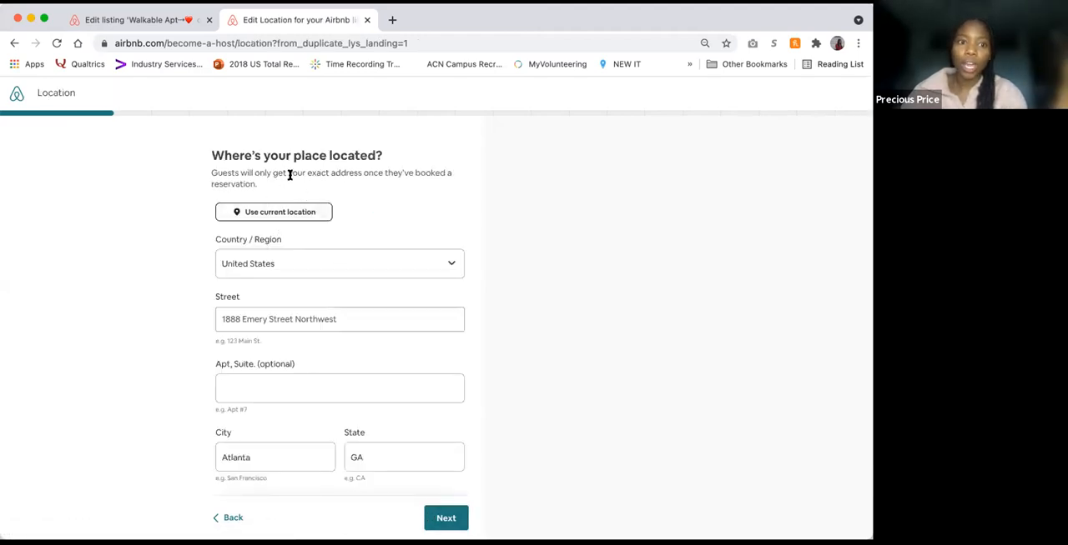
# Step: Check the prefilled location details, accept the address, and confirm that the map pin is in the right place
pyautogui.moveTo(215, 173); pyautogui.dragTo(359, 183)
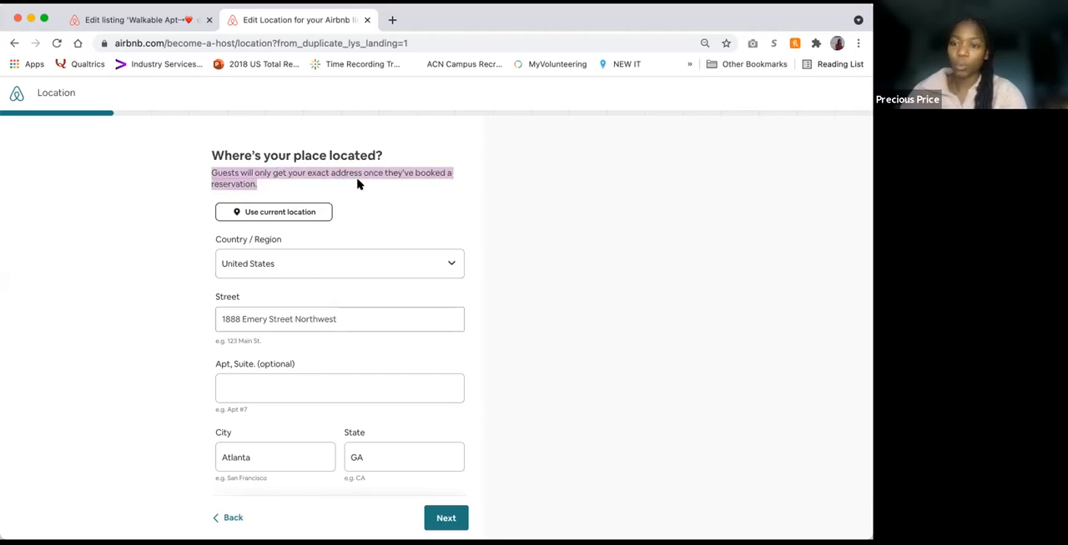
pyautogui.click(180, 269)
pyautogui.scroll(-2, 263, 309)
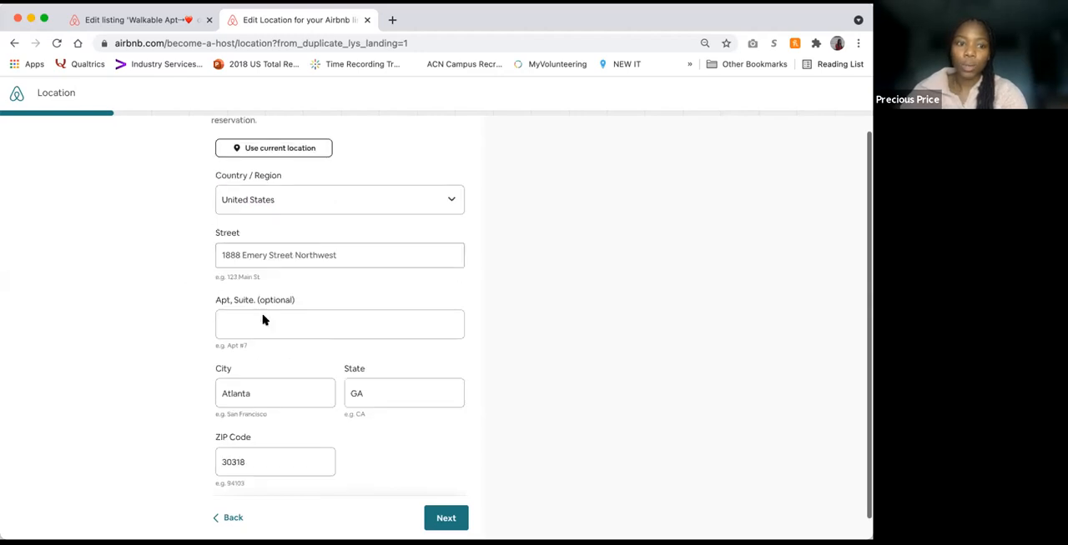
pyautogui.click(446, 518)
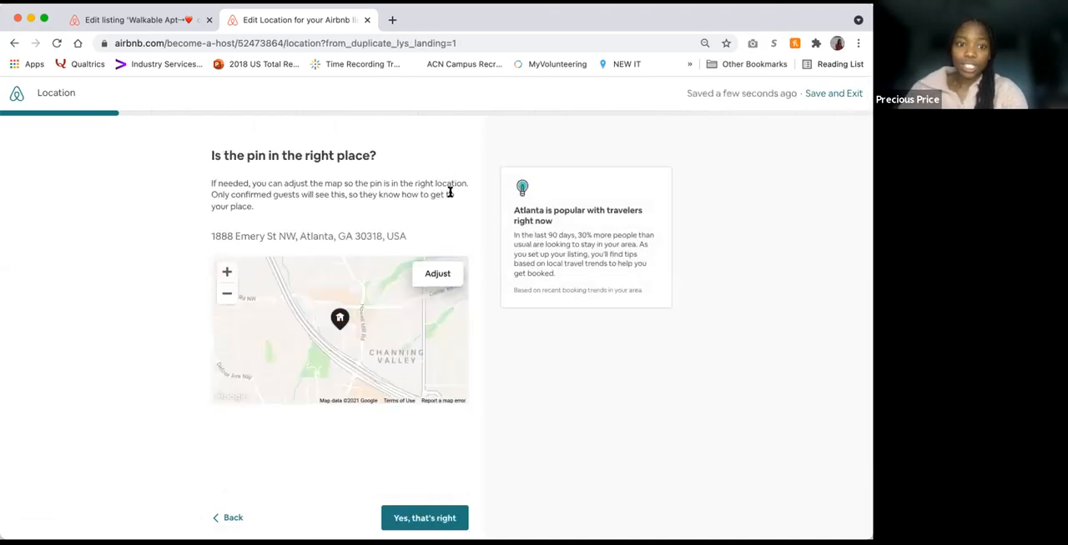
pyautogui.click(415, 520)
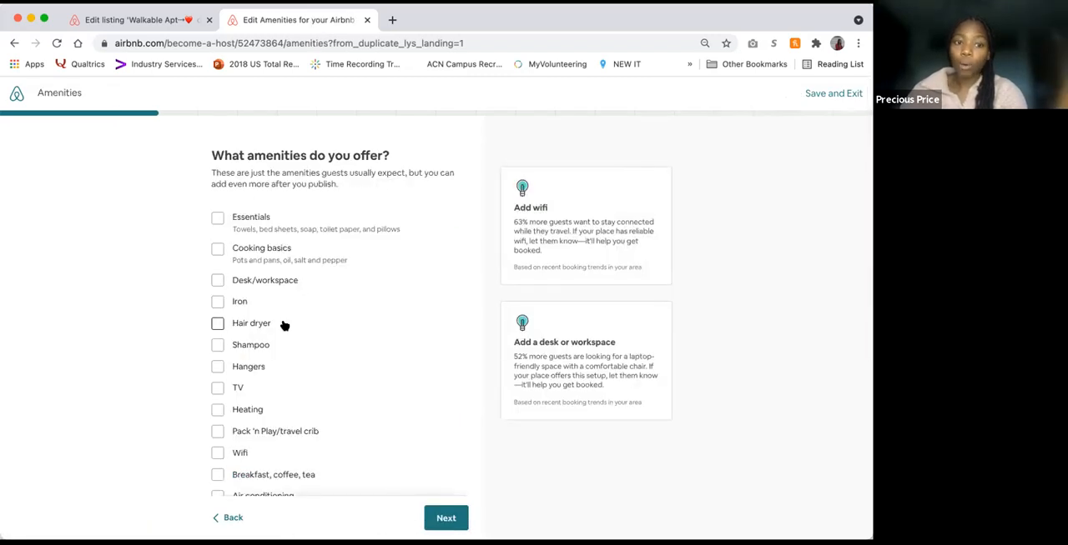
# Step: Review the amenities list and select Private entrance, Essentials, Cooking basics, Desk/workspace, Iron and Hair dryer
pyautogui.scroll(-3, 281, 324)
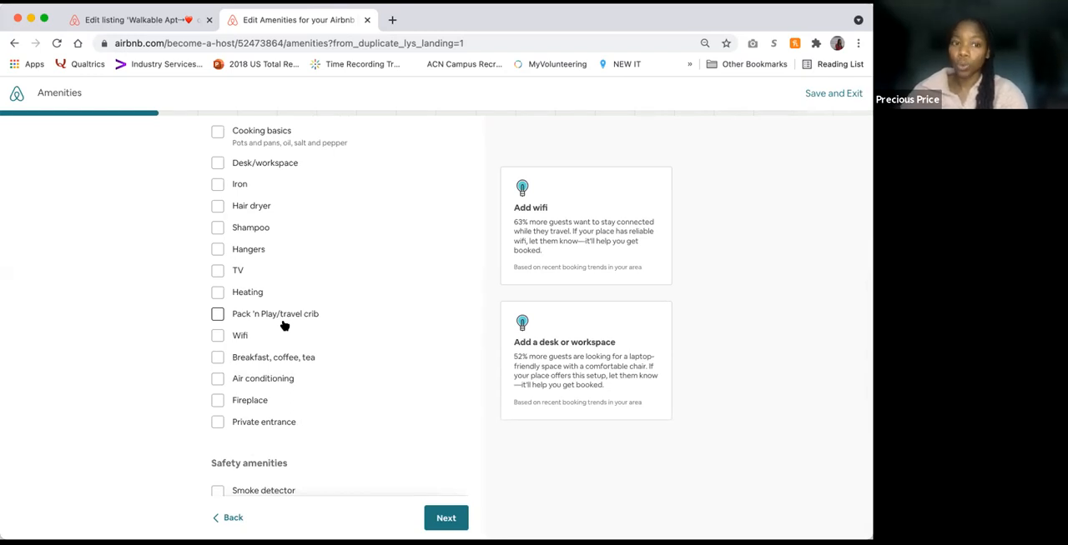
pyautogui.scroll(3, 284, 325)
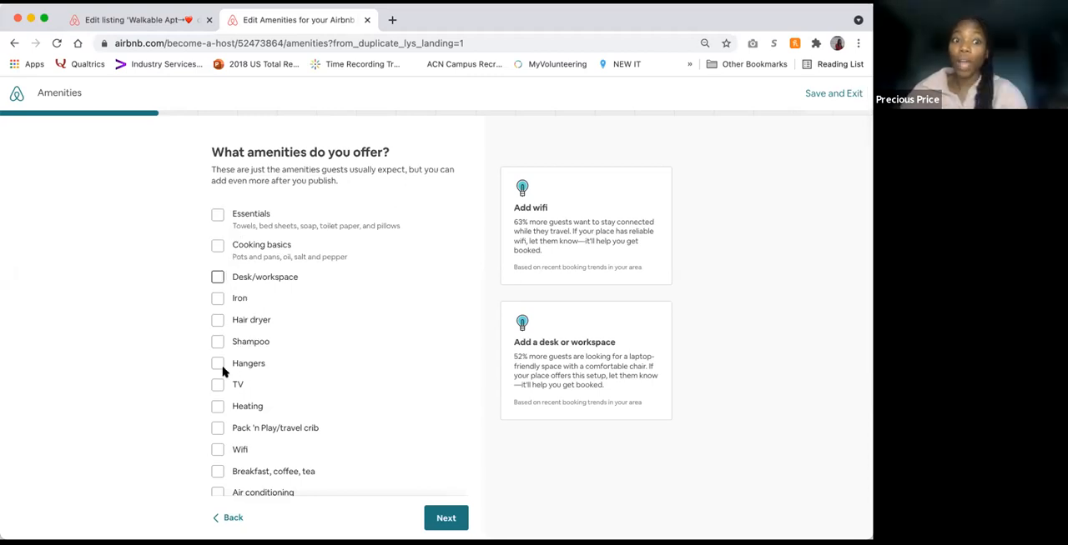
pyautogui.scroll(-5, 215, 415)
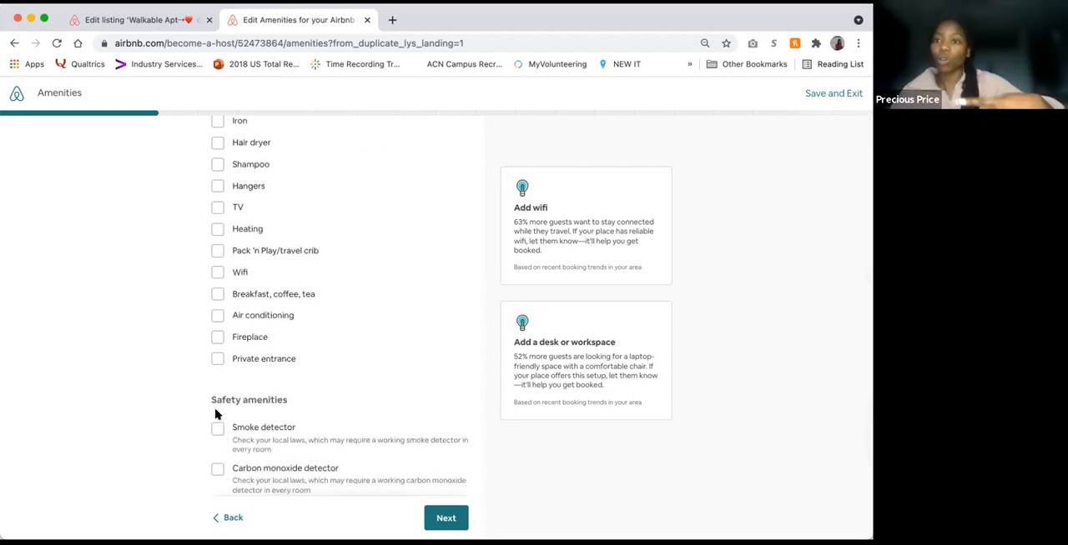
pyautogui.scroll(3, 216, 334)
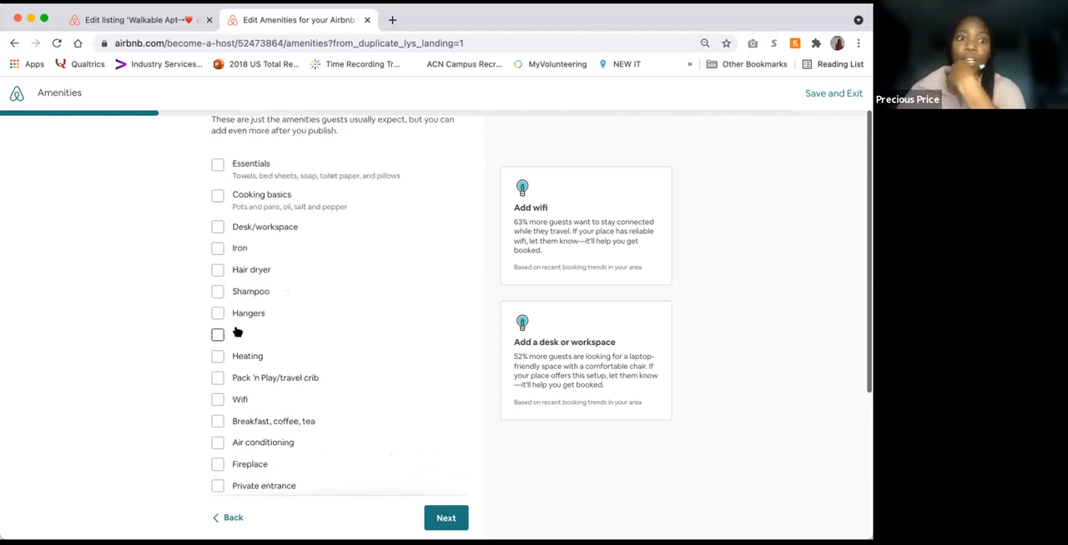
pyautogui.click(217, 455)
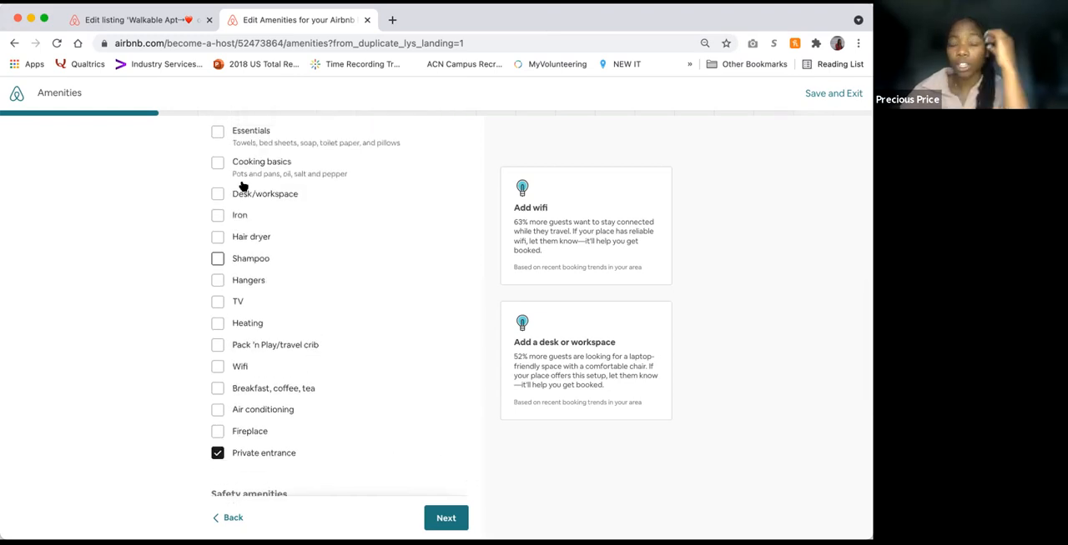
pyautogui.click(219, 133)
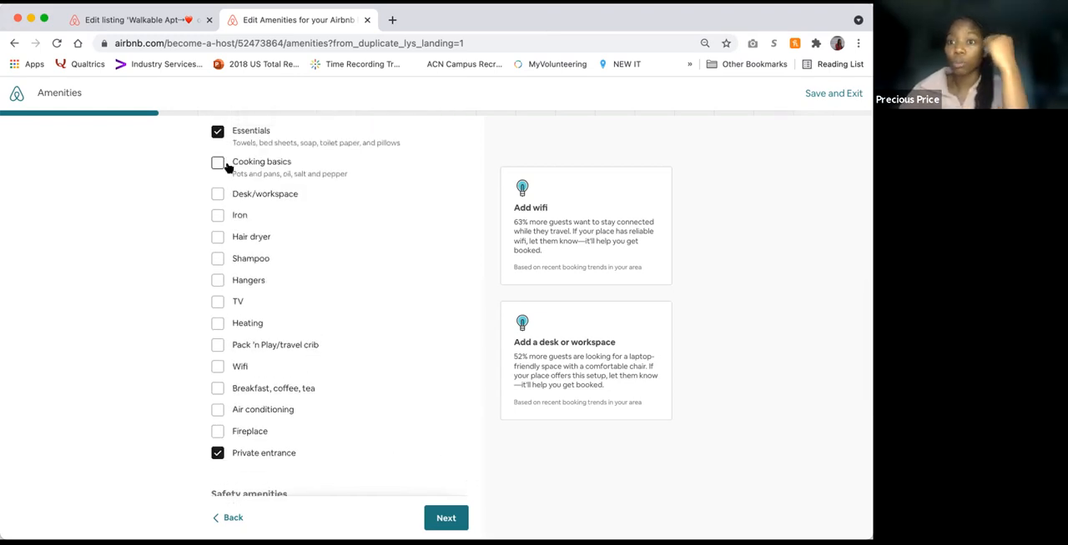
pyautogui.click(222, 165)
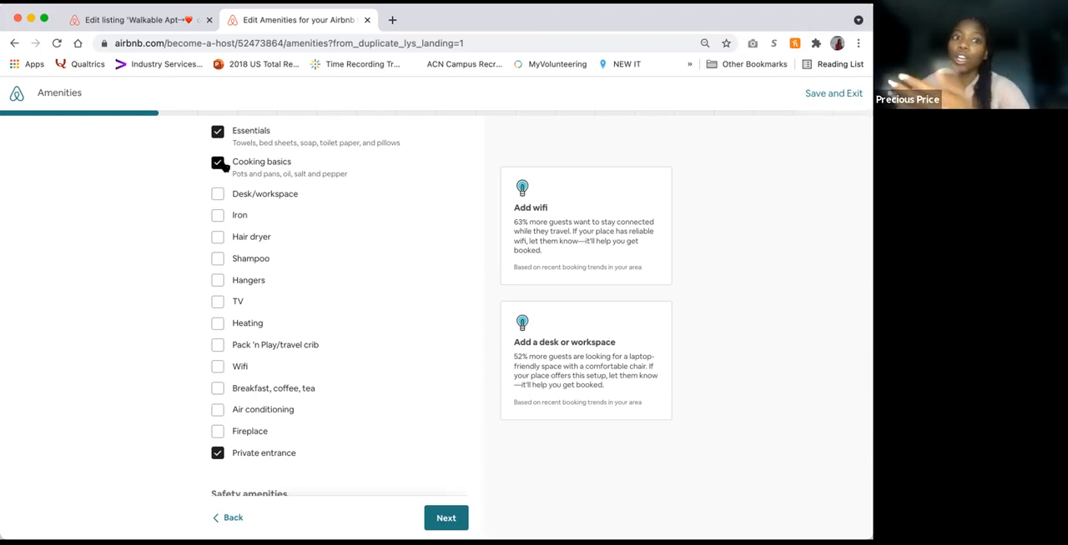
pyautogui.click(220, 193)
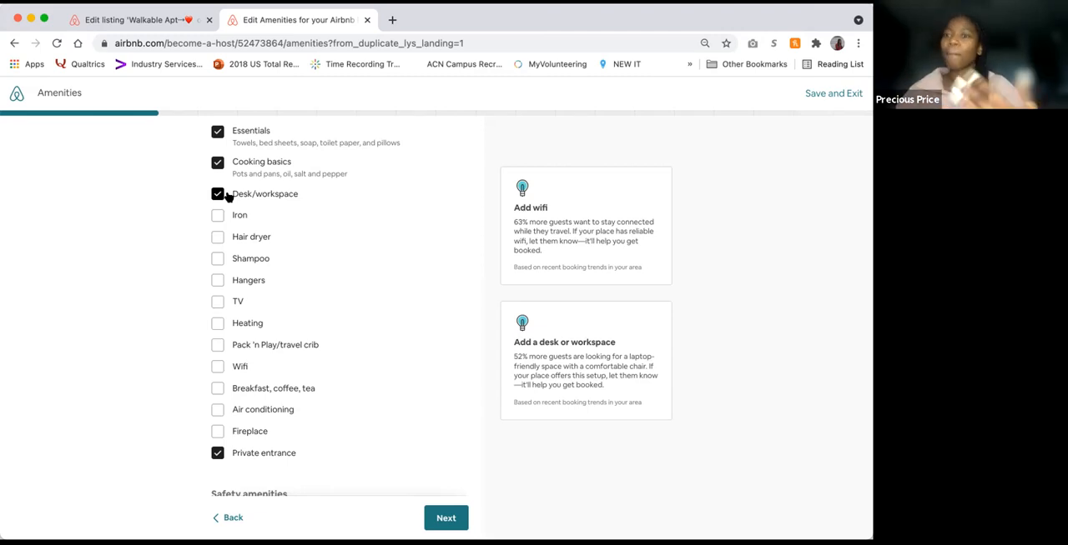
pyautogui.click(219, 216)
pyautogui.click(218, 237)
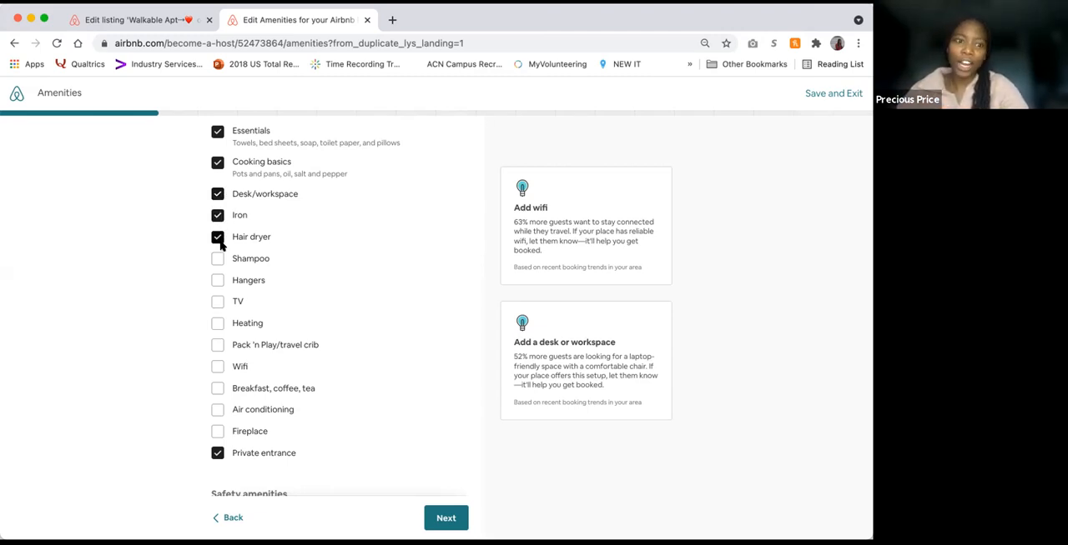
# Step: Add Hangers, TV, Heating, Wifi, Breakfast, coffee, tea and Air conditioning to the offered amenities
pyautogui.click(237, 281)
pyautogui.click(219, 304)
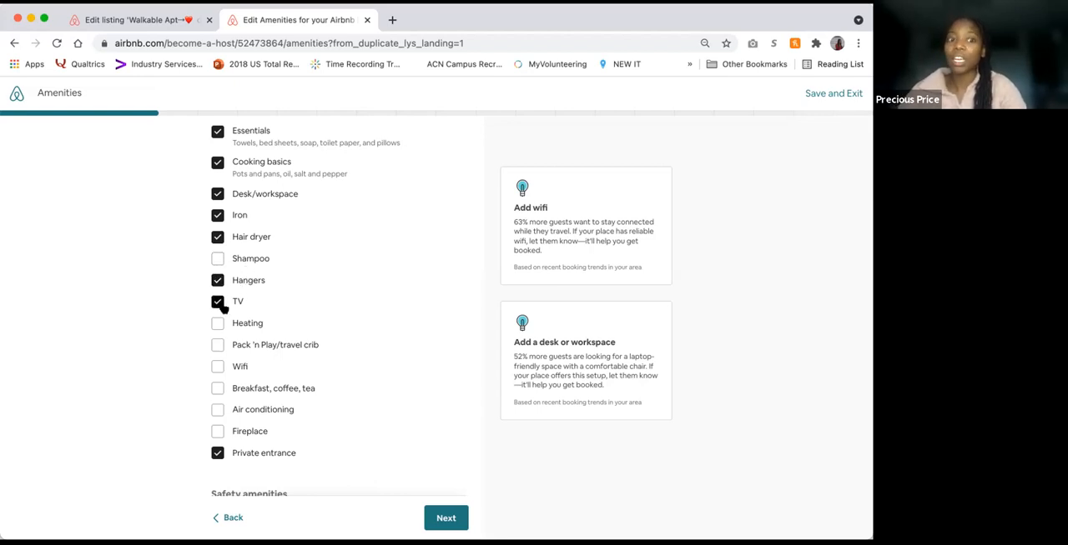
pyautogui.click(219, 324)
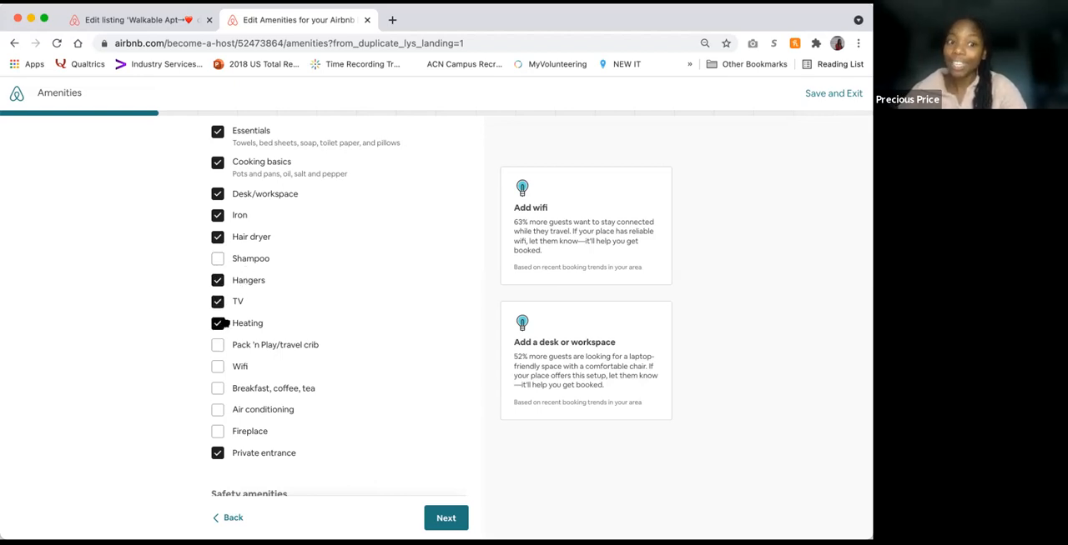
pyautogui.click(218, 368)
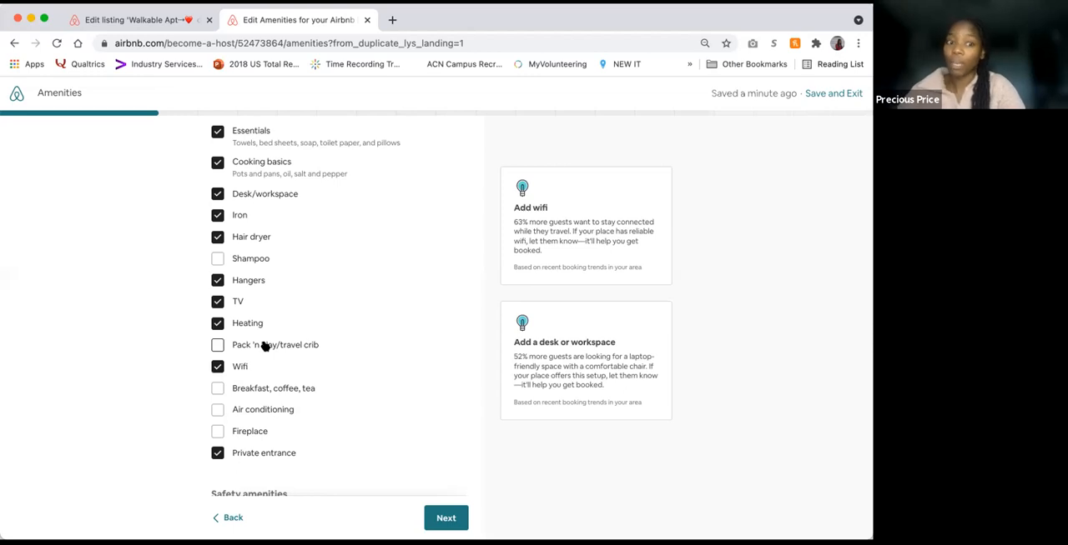
pyautogui.click(257, 394)
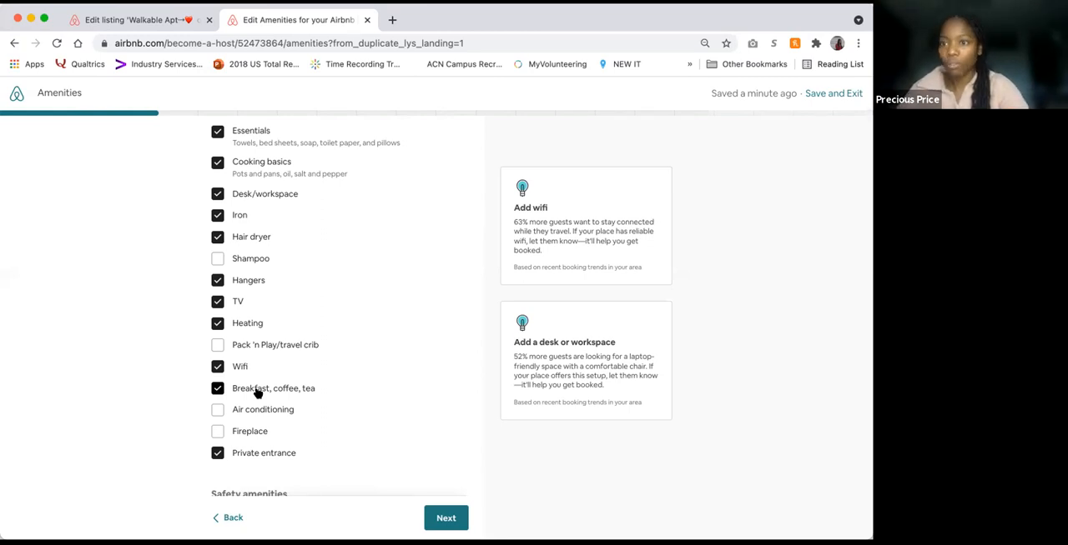
pyautogui.click(250, 409)
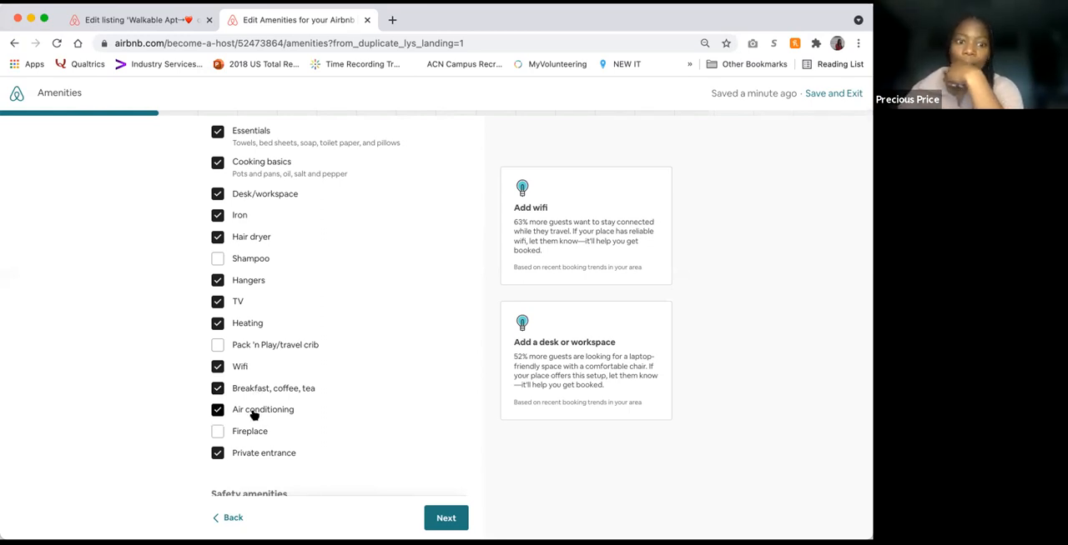
# Step: Select the safety amenities Smoke detector, Carbon monoxide detector, First aid kit, Fire extinguisher and Lock on bedroom door, and continue to the guest spaces
pyautogui.scroll(-1, 334, 419)
pyautogui.scroll(-5, 336, 421)
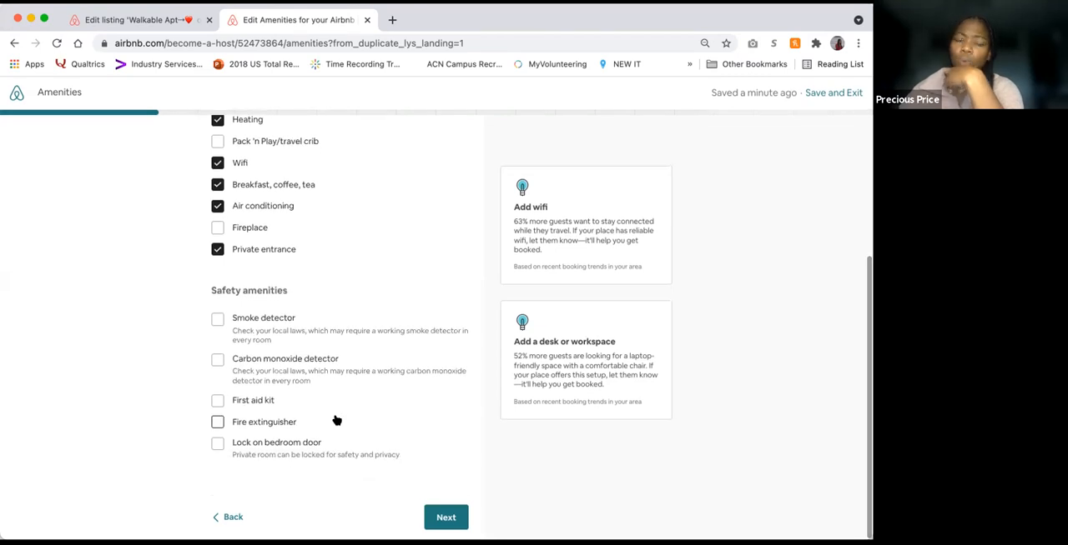
pyautogui.click(218, 321)
pyautogui.click(218, 362)
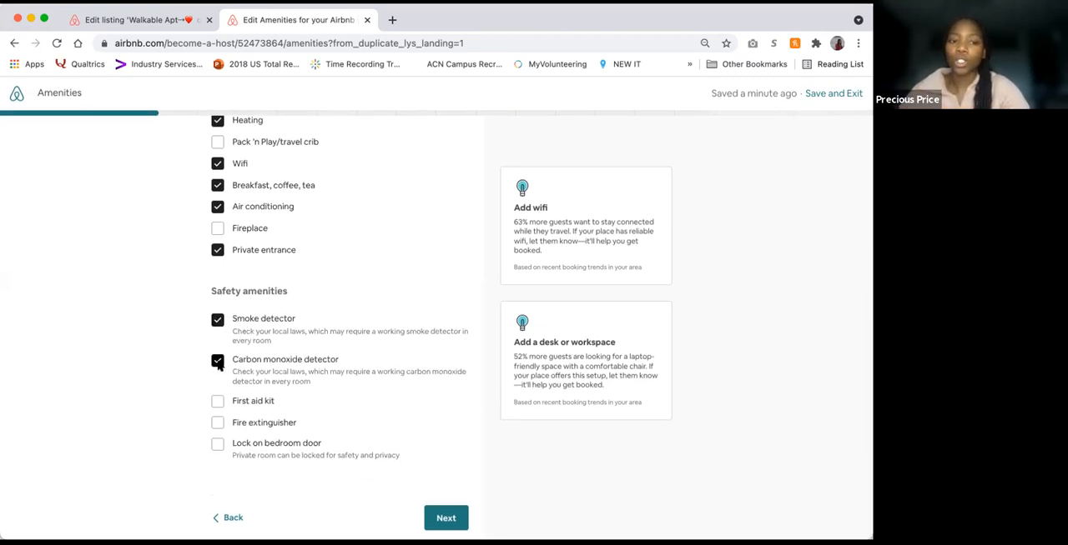
pyautogui.click(248, 404)
pyautogui.click(262, 423)
pyautogui.click(269, 445)
pyautogui.scroll(3, 392, 365)
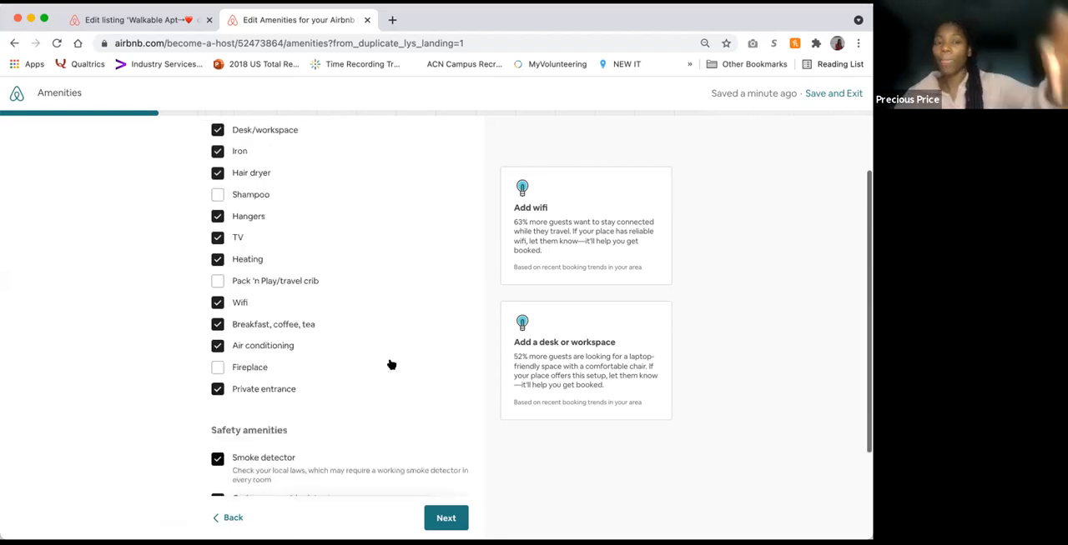
pyautogui.scroll(-3, 391, 364)
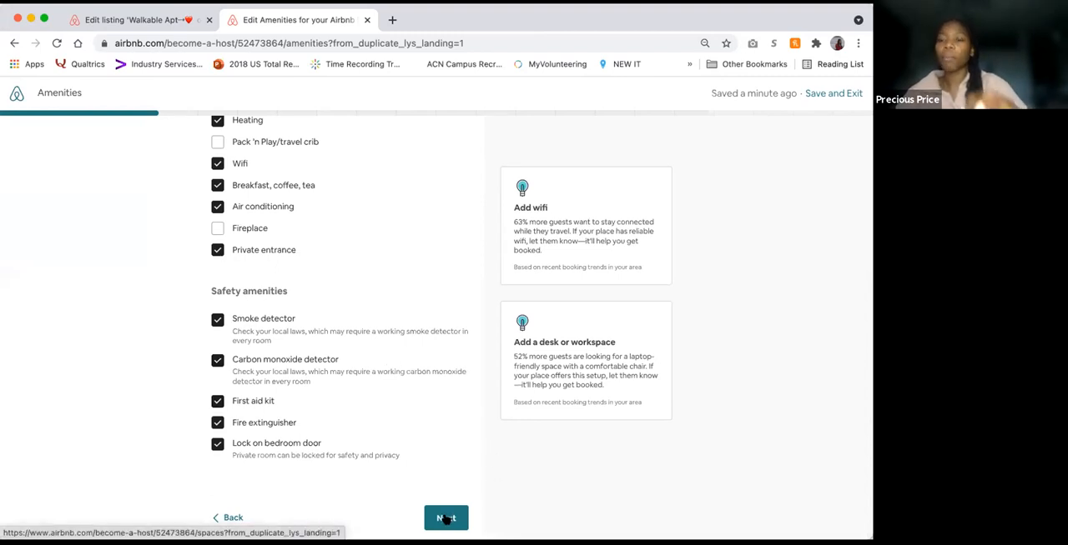
pyautogui.click(446, 518)
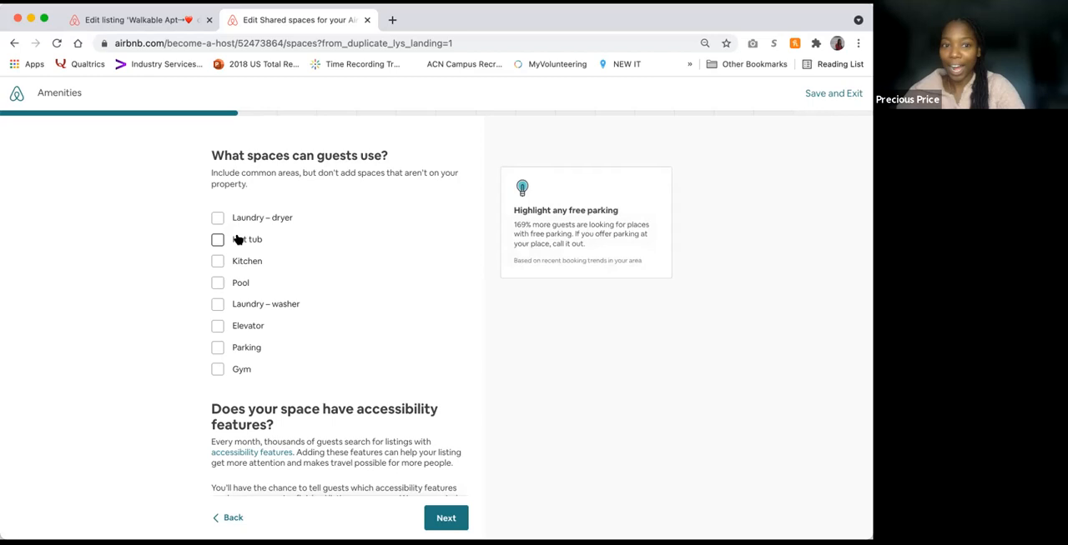
# Step: Select Laundry – dryer, Laundry – washer and Parking as the spaces guests can use
pyautogui.click(219, 219)
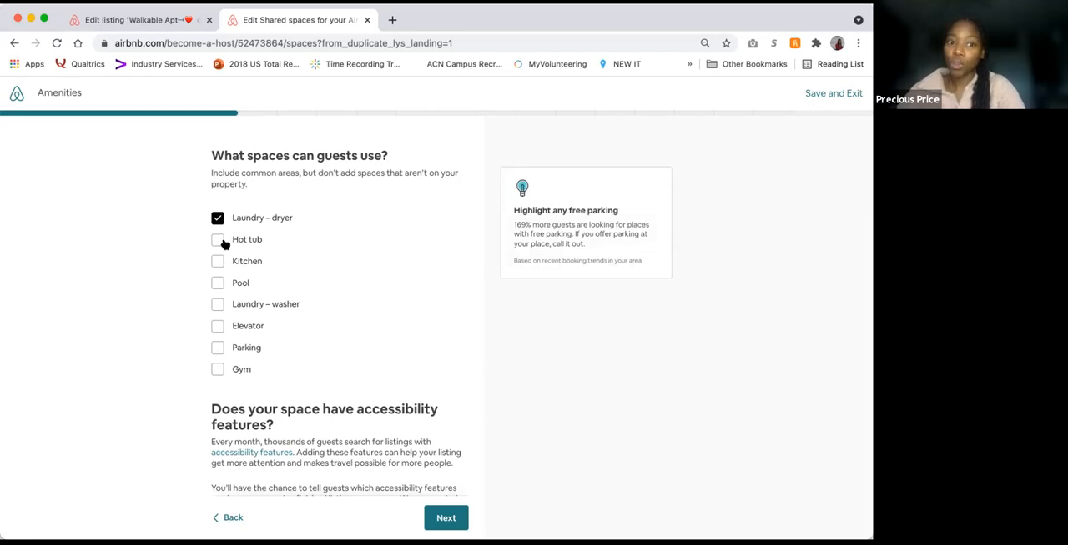
pyautogui.click(217, 305)
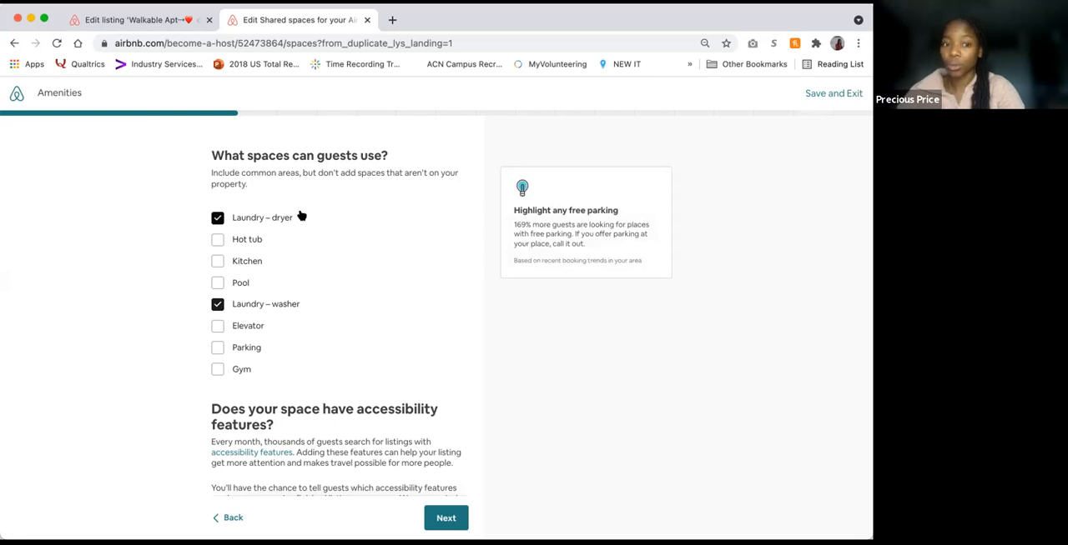
pyautogui.click(218, 349)
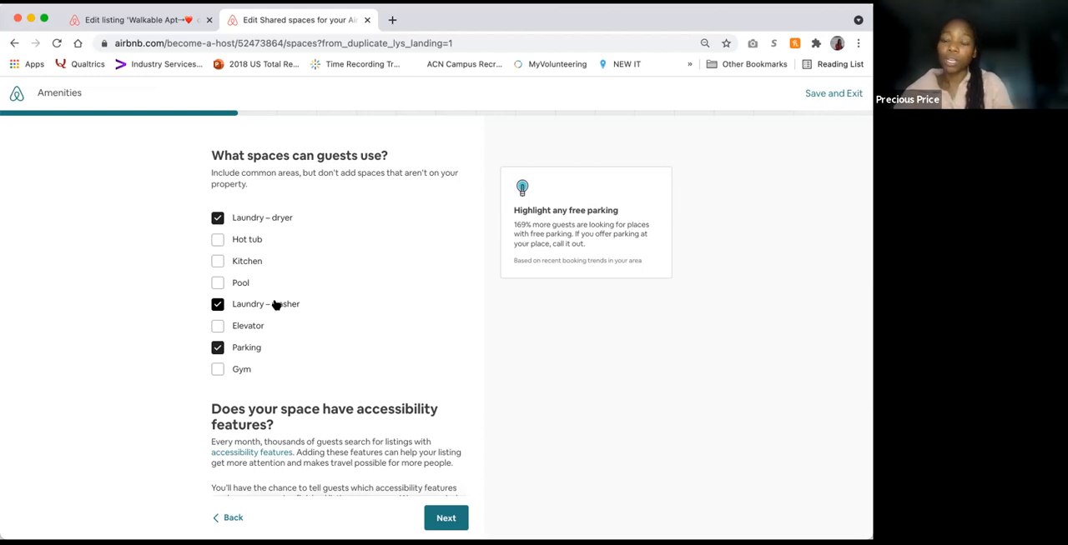
# Step: Turn on the email reminder about adding accessibility features later, and skip the photo upload for now
pyautogui.scroll(-2, 276, 305)
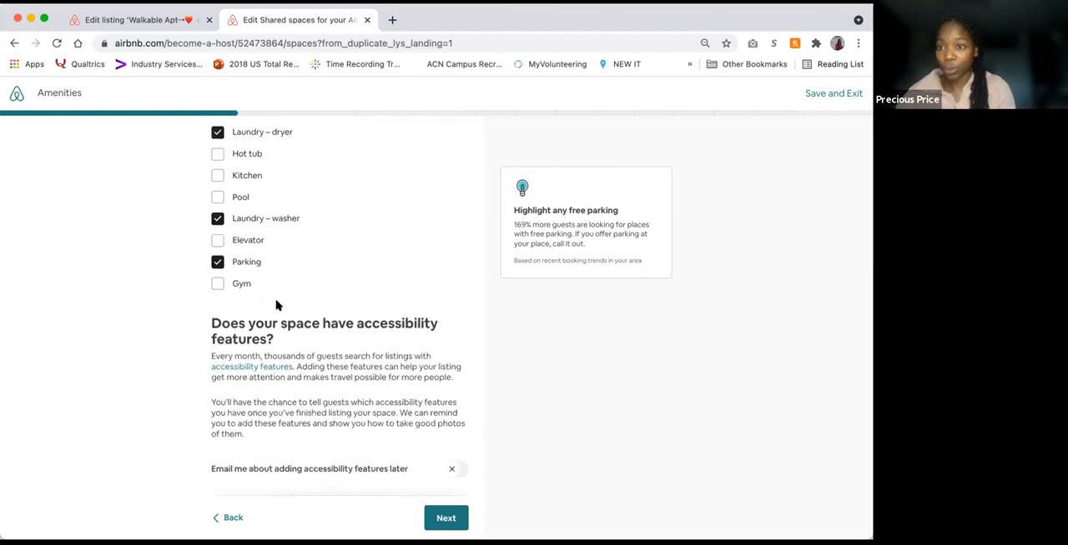
pyautogui.scroll(-1, 276, 305)
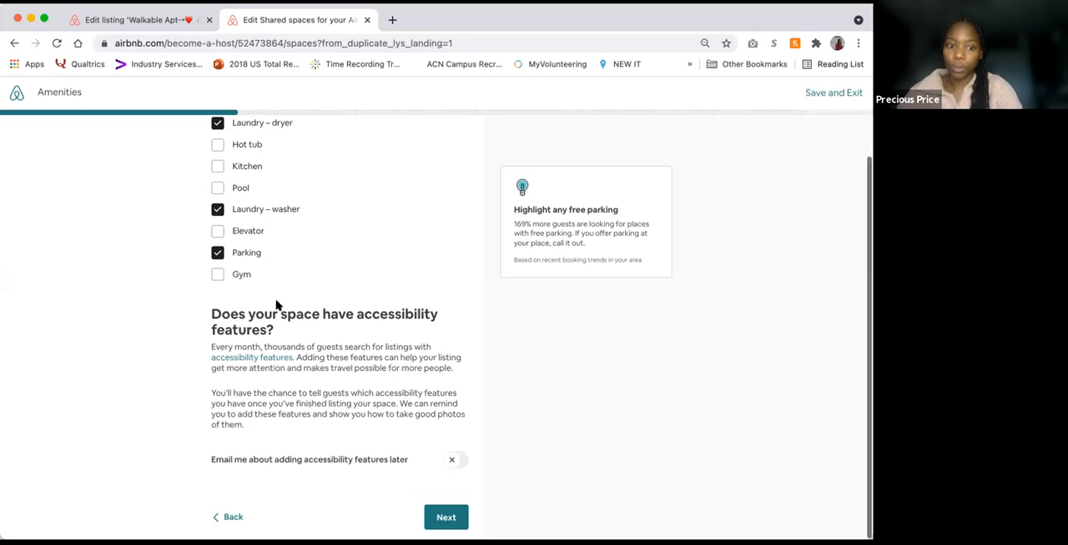
pyautogui.click(449, 464)
pyautogui.click(452, 463)
pyautogui.click(451, 463)
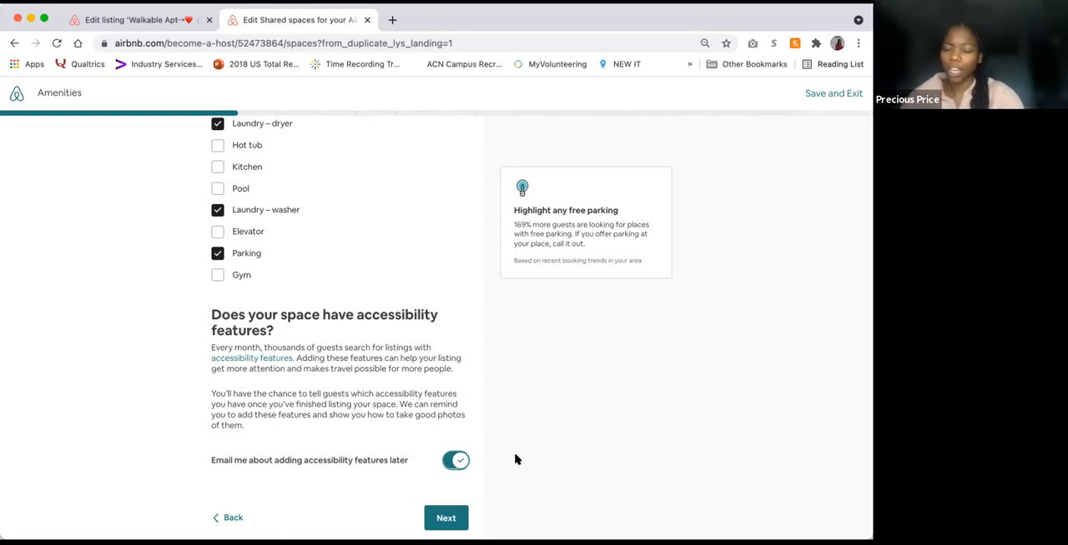
pyautogui.click(454, 516)
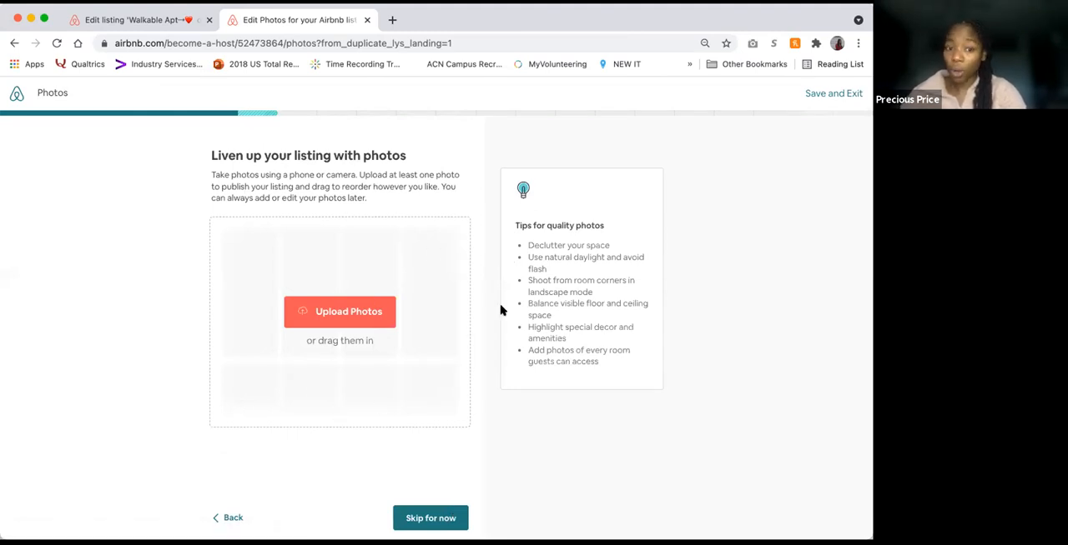
pyautogui.click(437, 517)
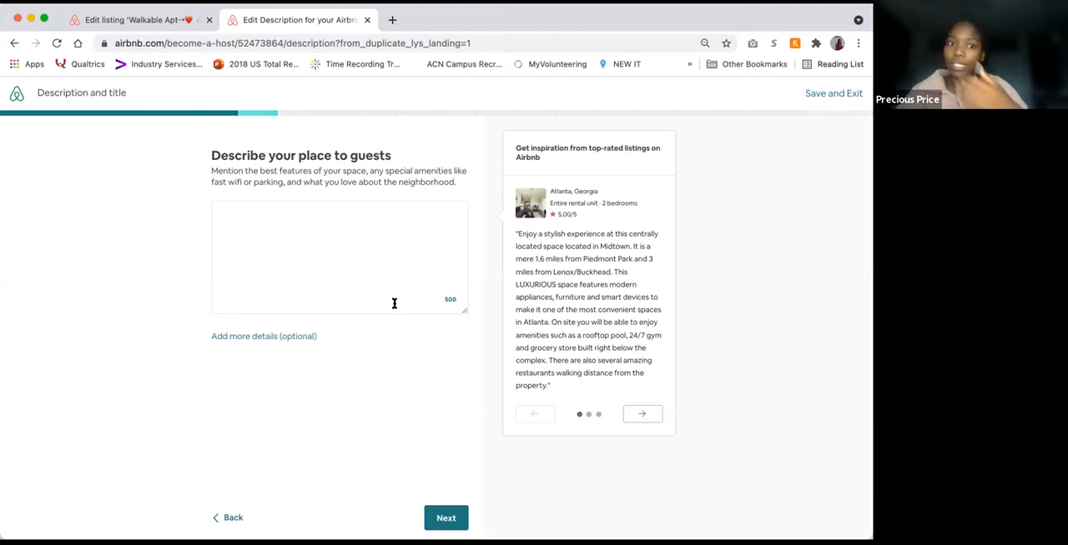
# Step: Copy the sample description's text from "On site you will be able" to its end into the place description without the closing quote, and continue
pyautogui.click(391, 301)
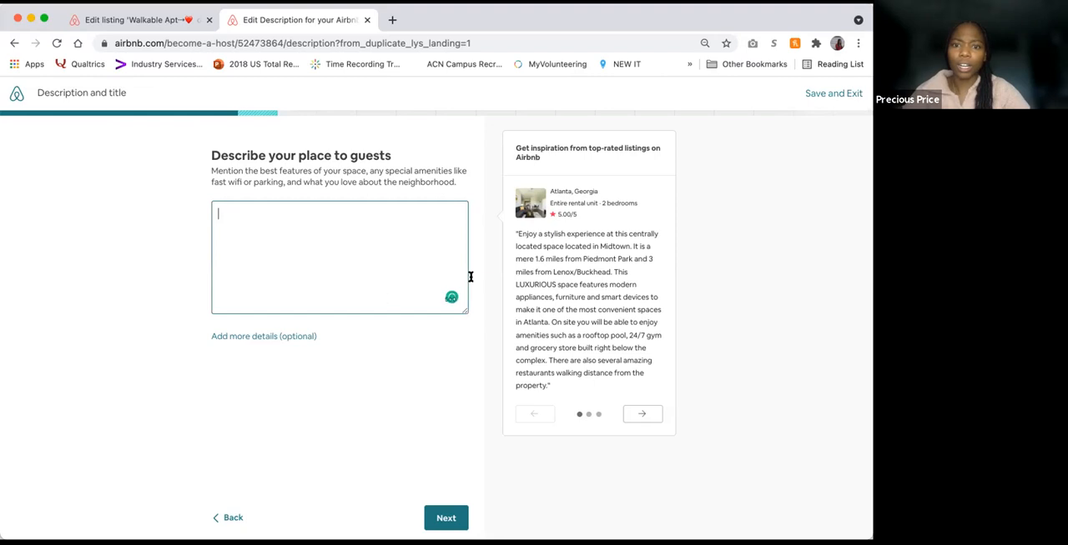
pyautogui.moveTo(550, 321); pyautogui.dragTo(609, 383)
pyautogui.hotkey('ctrl', 'c')
pyautogui.click(296, 223)
pyautogui.hotkey('ctrl', 'v')
pyautogui.press('BackSpace')
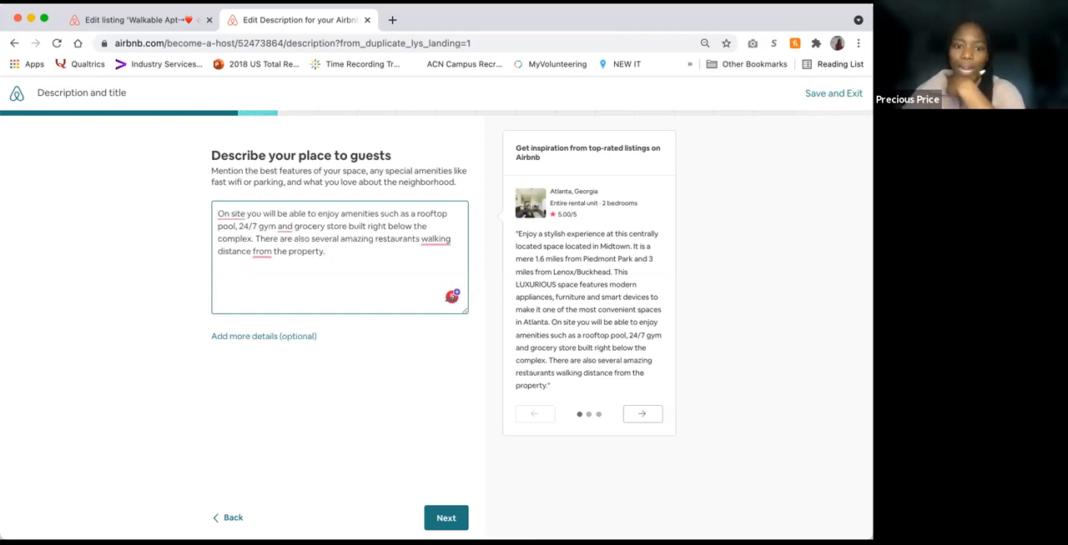
pyautogui.click(445, 519)
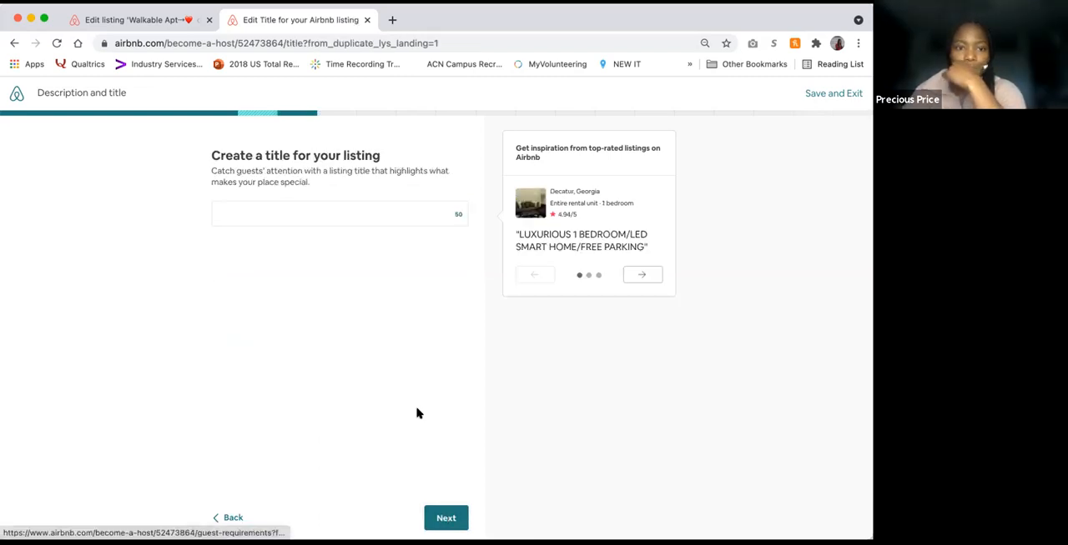
# Step: Browse the sample titles of top-rated listings for inspiration
pyautogui.click(421, 214)
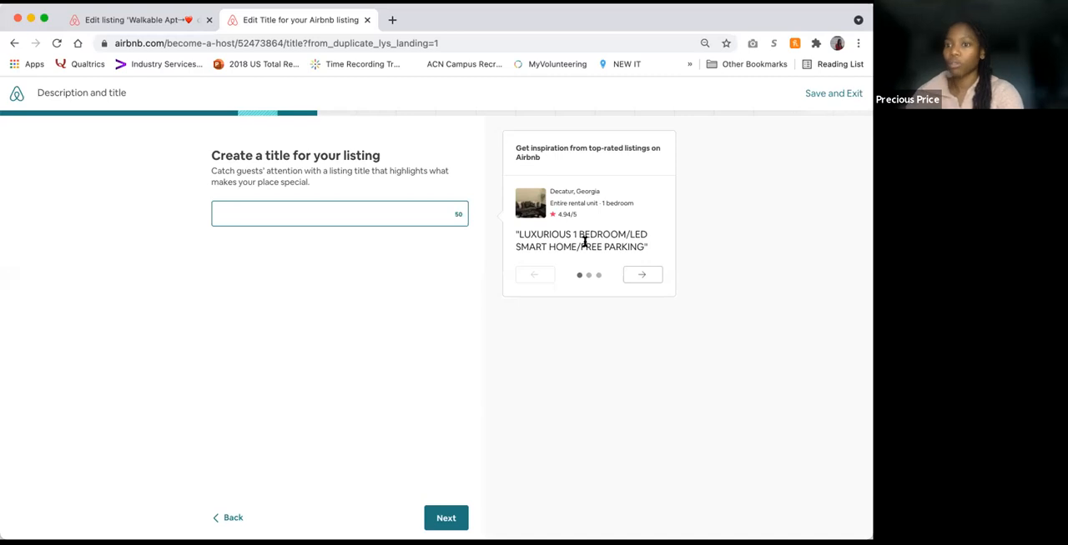
pyautogui.click(637, 277)
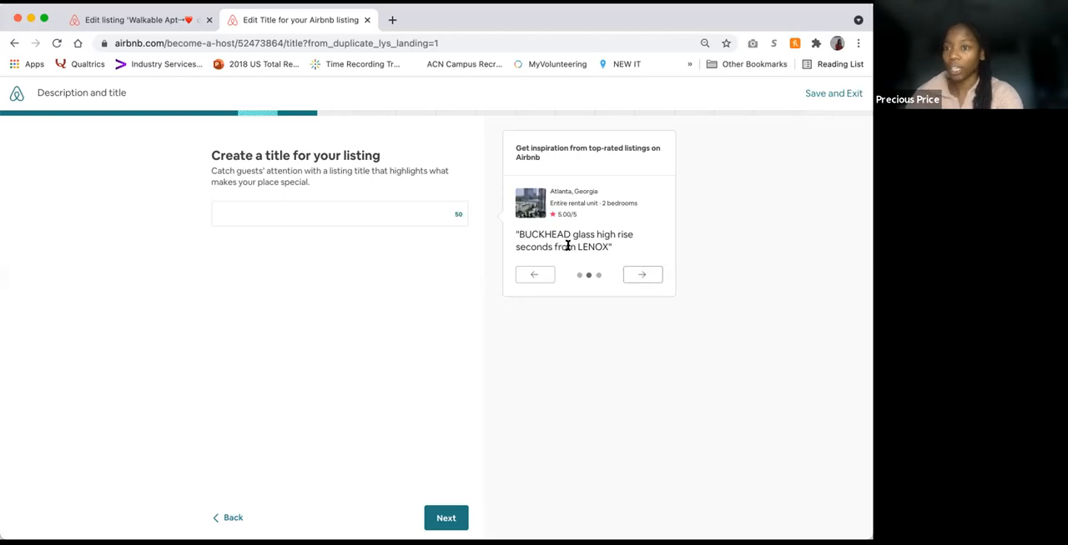
pyautogui.click(638, 276)
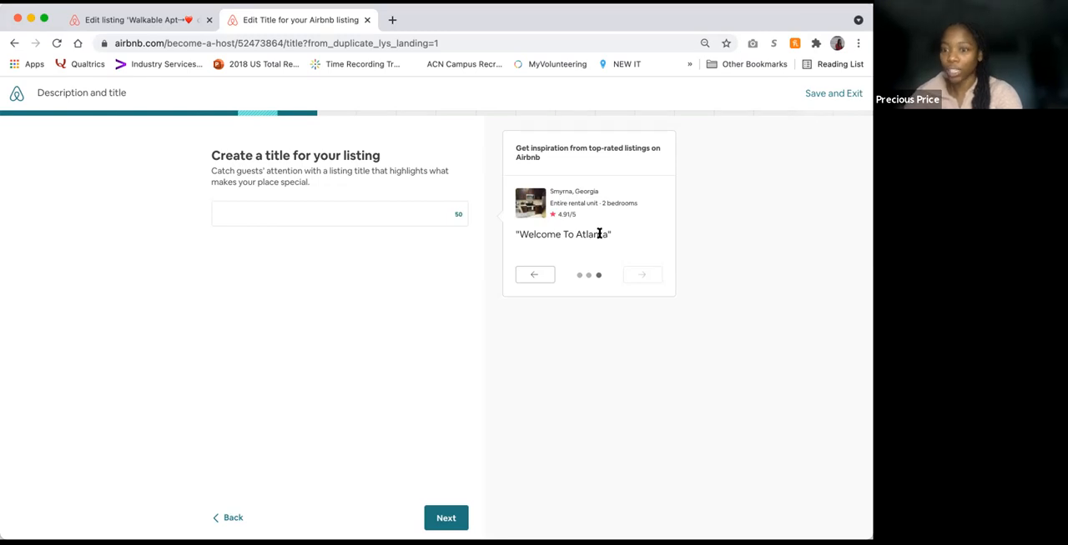
pyautogui.click(537, 275)
pyautogui.click(384, 214)
pyautogui.write('Charming')
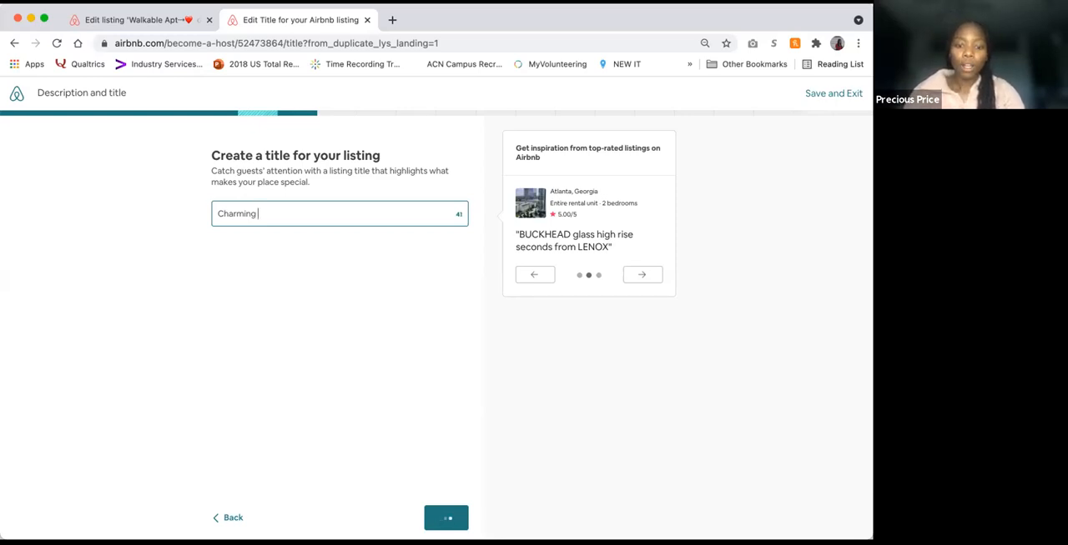
# Step: Enter "Charming Apt in City Center w/ KING BED + VIEW" as the listing title
pyautogui.press('BackSpace')
pyautogui.write('ap')
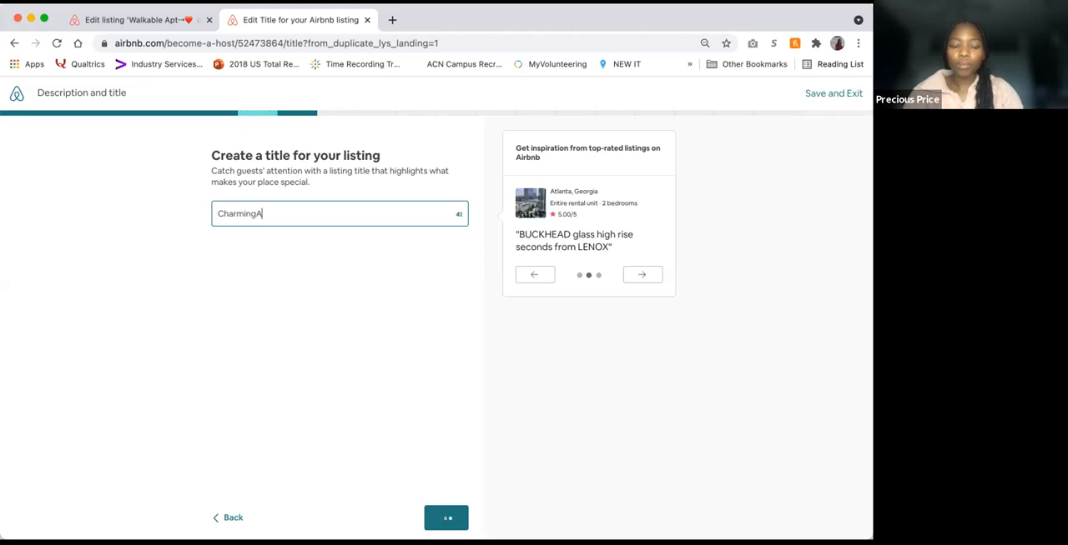
pyautogui.press('BackSpace')
pyautogui.press('BackSpace')
pyautogui.write('Apt')
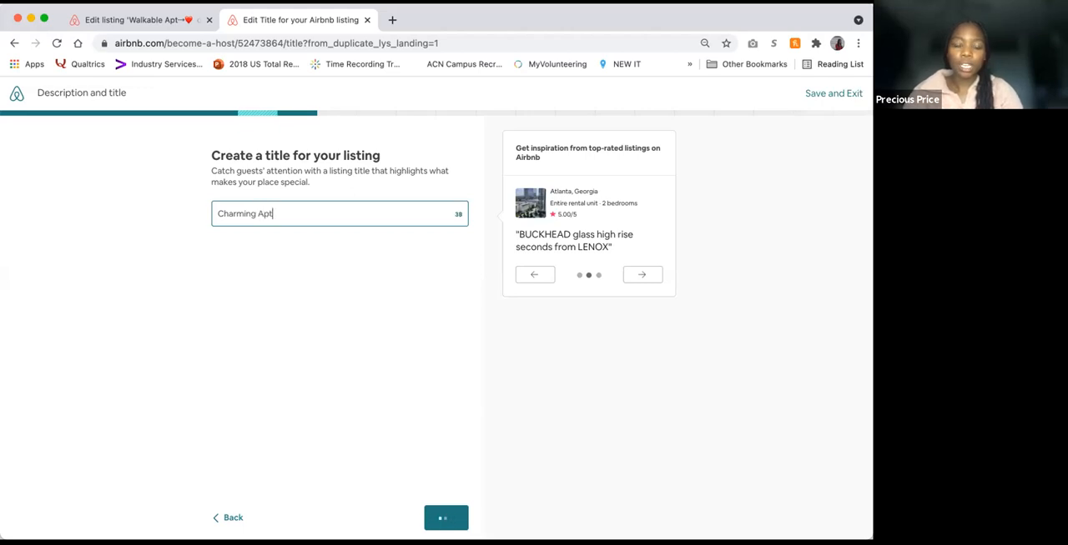
pyautogui.write(' in City Center')
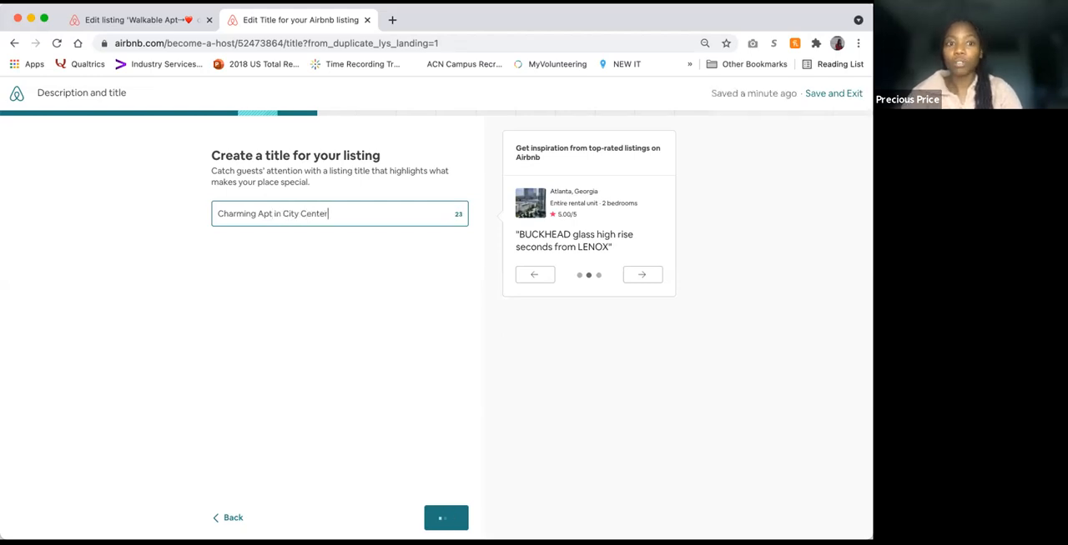
pyautogui.write(' w/ ')
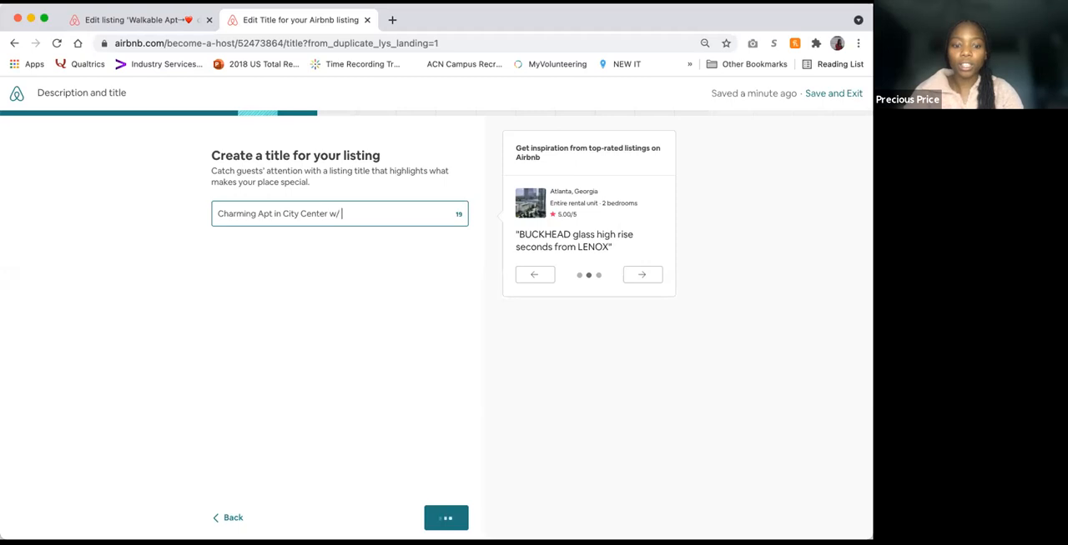
pyautogui.write('KING BED')
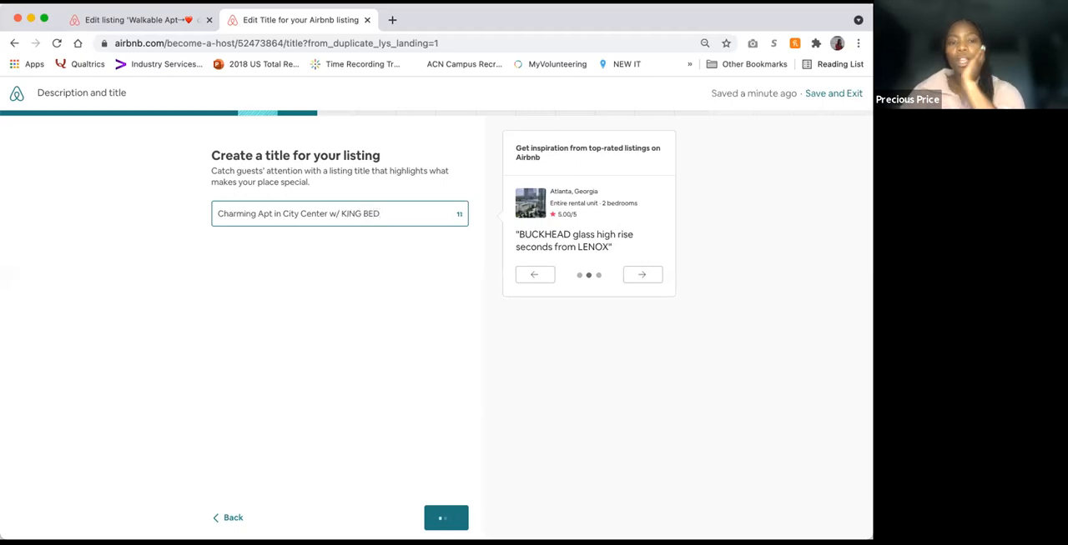
pyautogui.write(' + ')
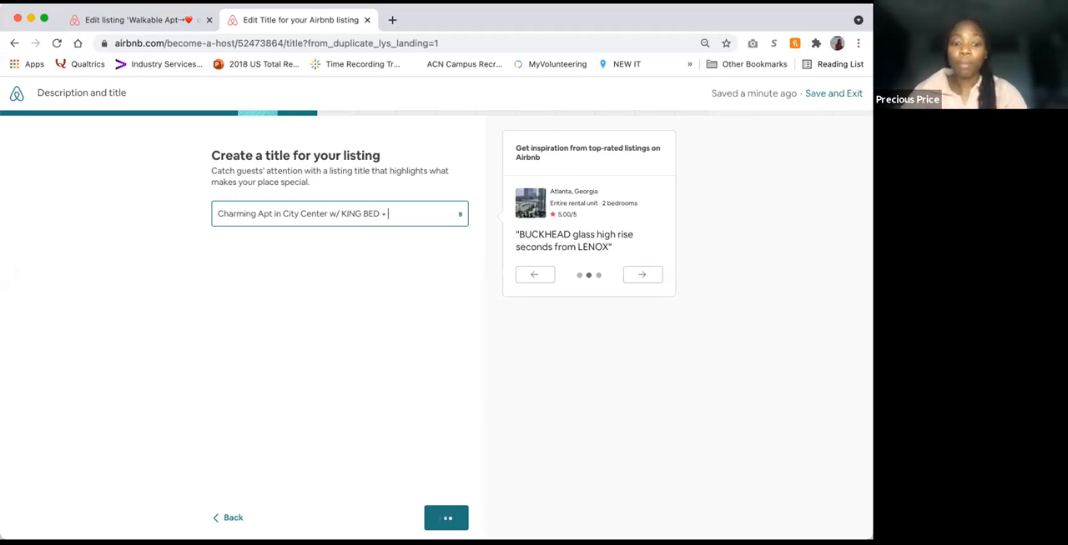
pyautogui.write('VIEW')
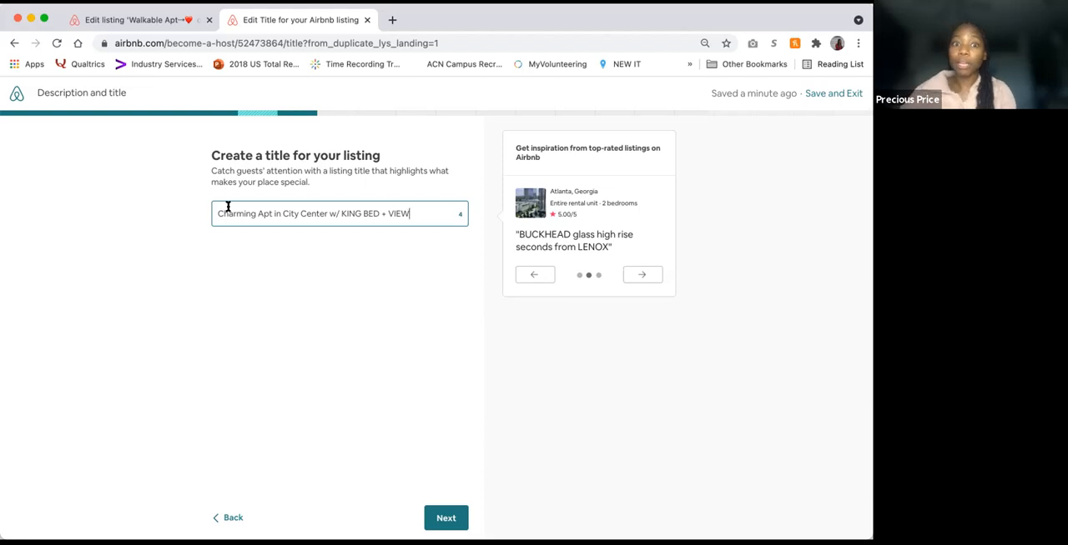
# Step: Replace the word VIEW at the end of the listing title with DESK and continue to the guest requirements
pyautogui.press('BackSpace')
pyautogui.press('BackSpace')
pyautogui.press('BackSpace')
pyautogui.press('BackSpace')
pyautogui.write('DESK')
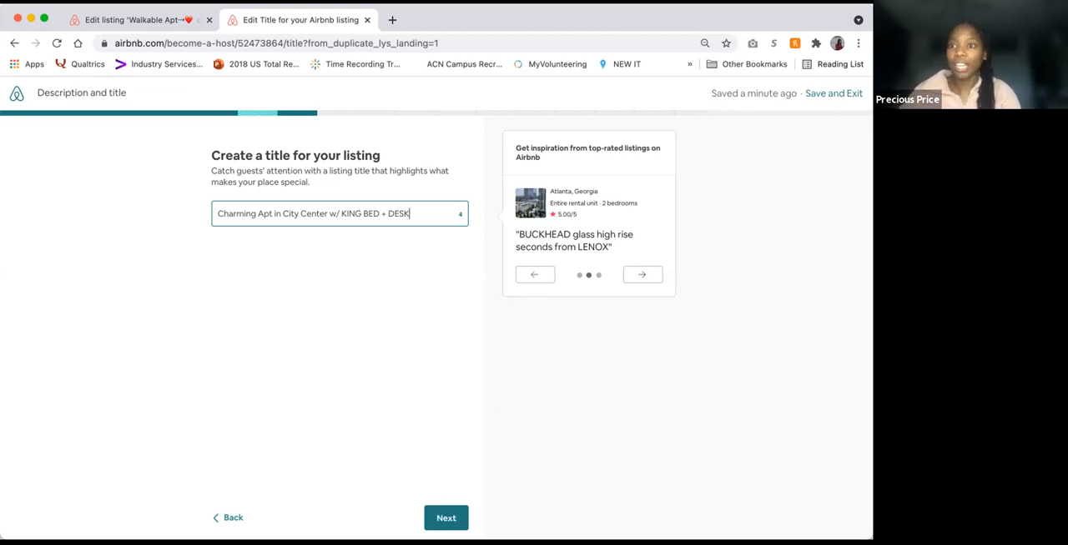
pyautogui.click(438, 517)
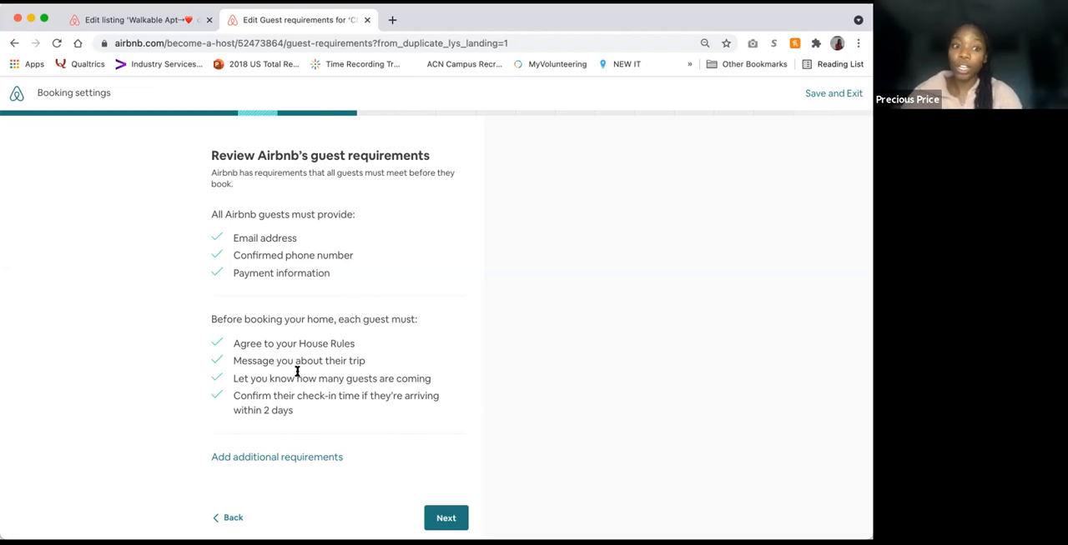
# Step: Add the requirements for a government-issued ID submitted to Airbnb and for host recommendations without negative reviews, and continue
pyautogui.scroll(-1, 319, 414)
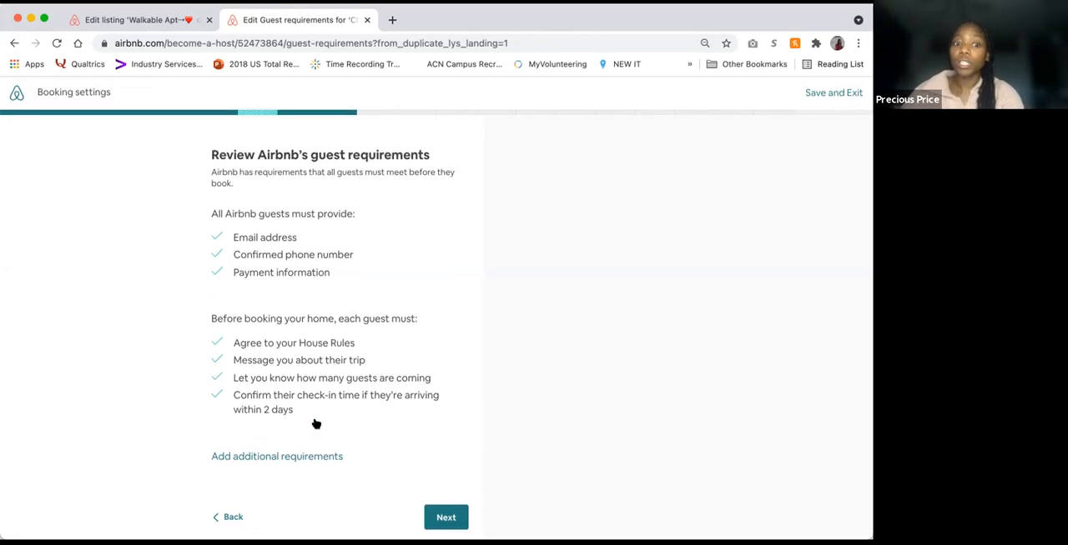
pyautogui.click(303, 454)
pyautogui.scroll(-2, 363, 381)
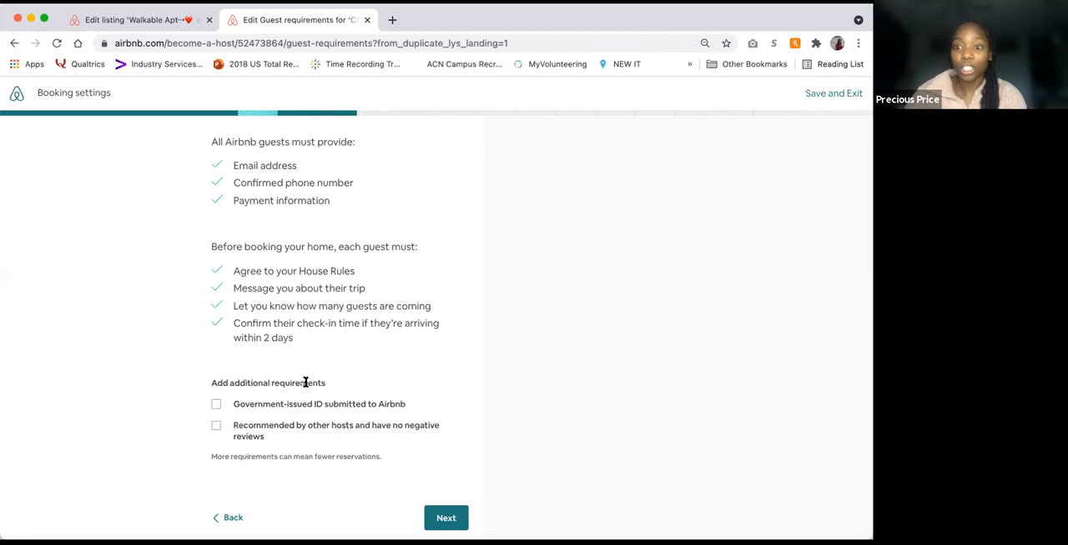
pyautogui.click(215, 404)
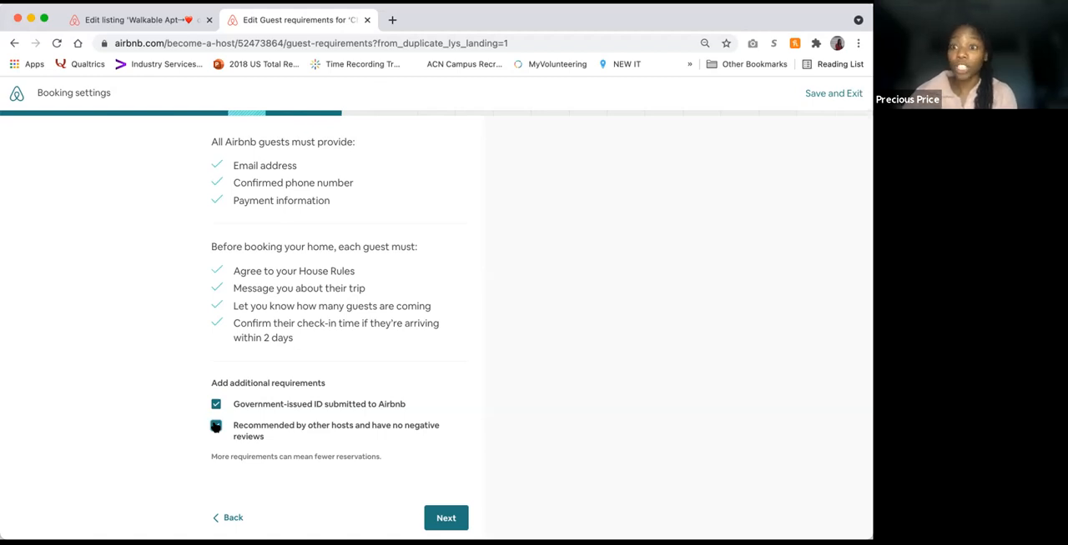
pyautogui.click(215, 426)
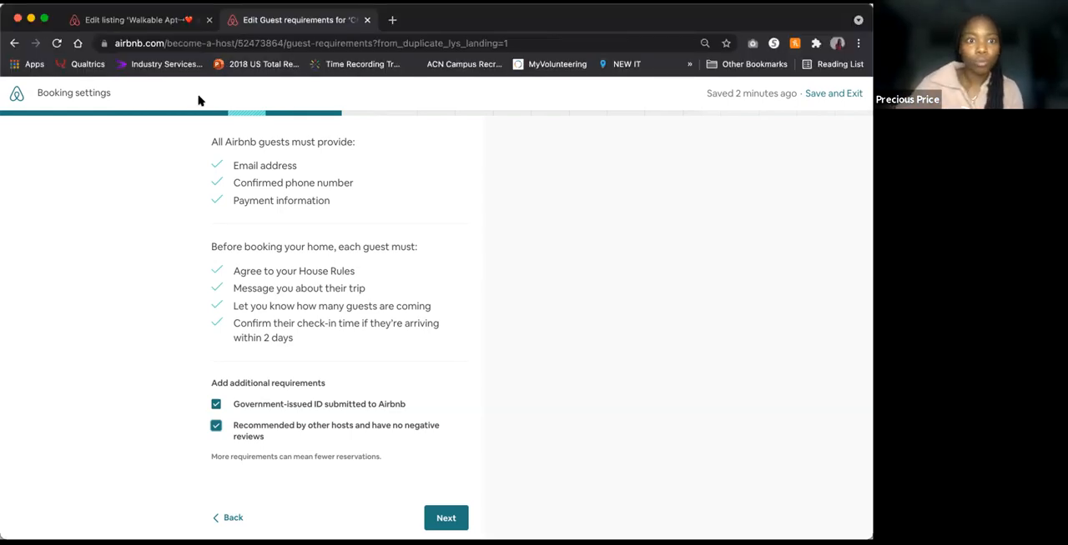
pyautogui.click(443, 518)
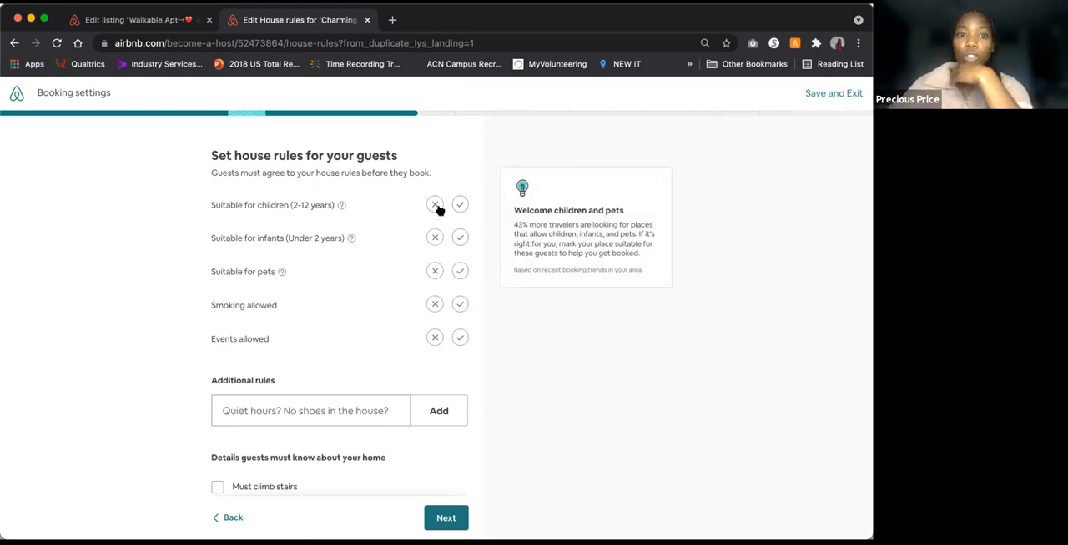
# Step: Set the house rules to allow children aged 2-12 but disallow infants, pets, smoking and events
pyautogui.click(435, 238)
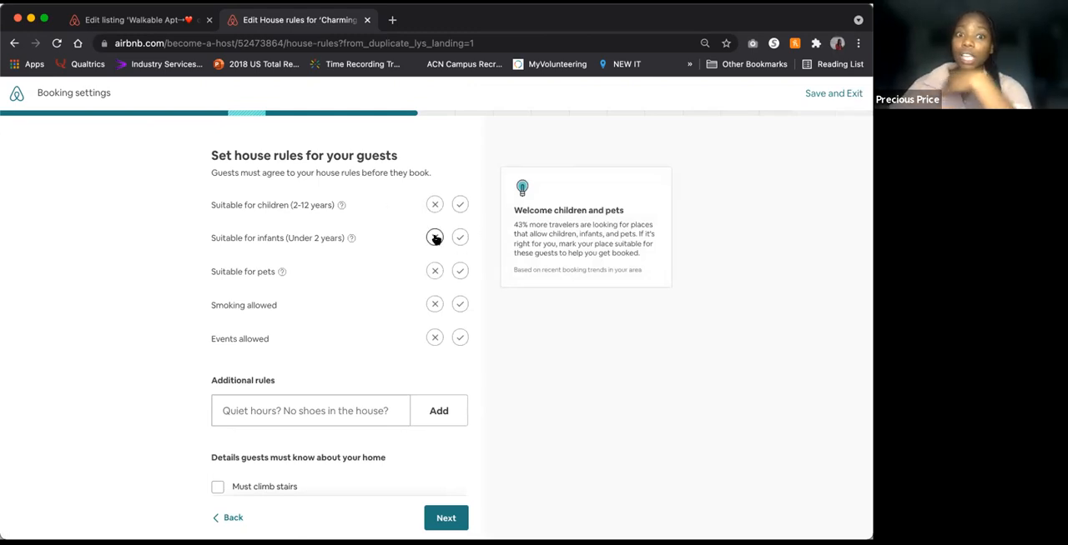
pyautogui.click(459, 204)
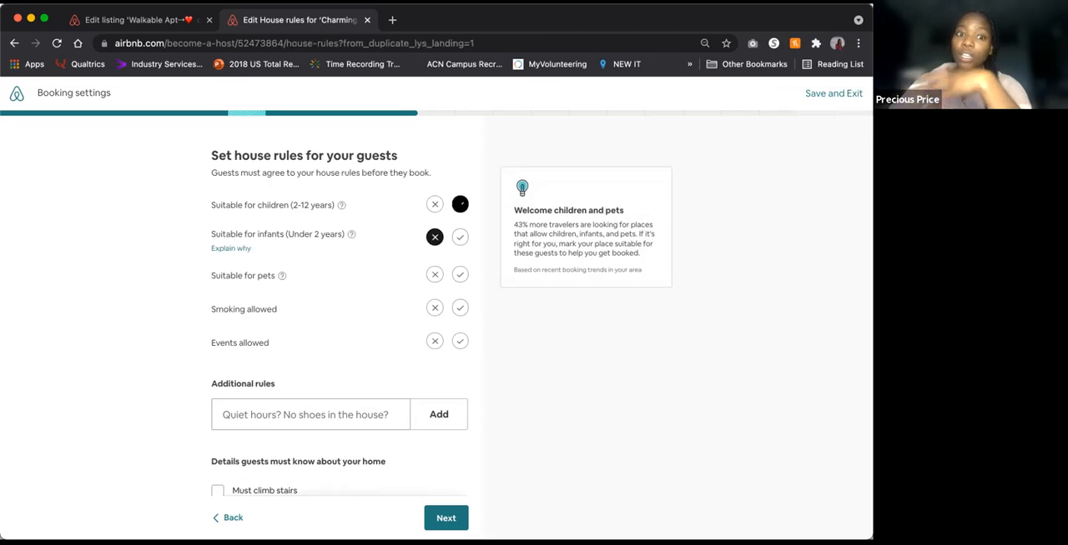
pyautogui.click(434, 275)
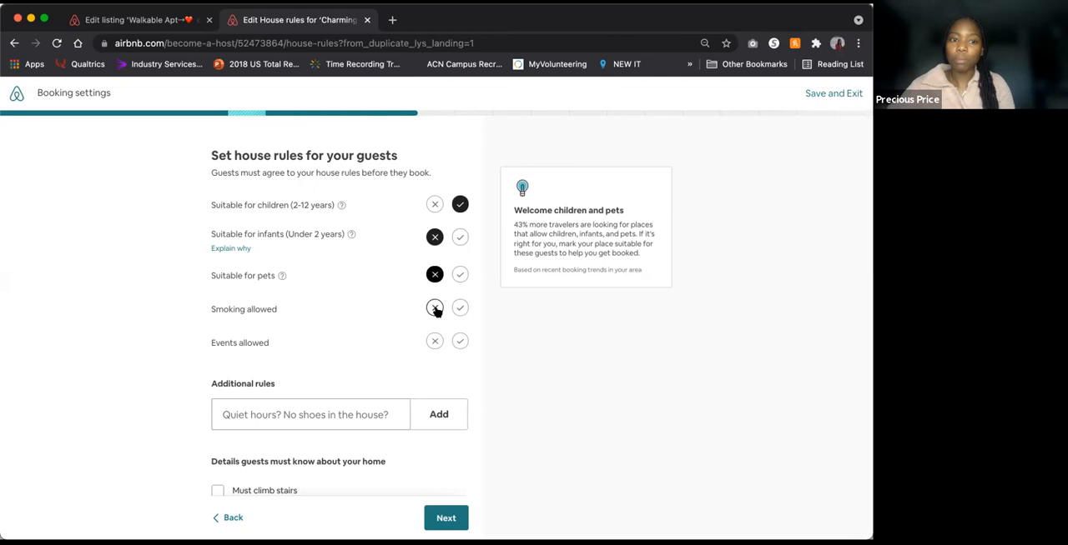
pyautogui.click(434, 309)
pyautogui.click(435, 342)
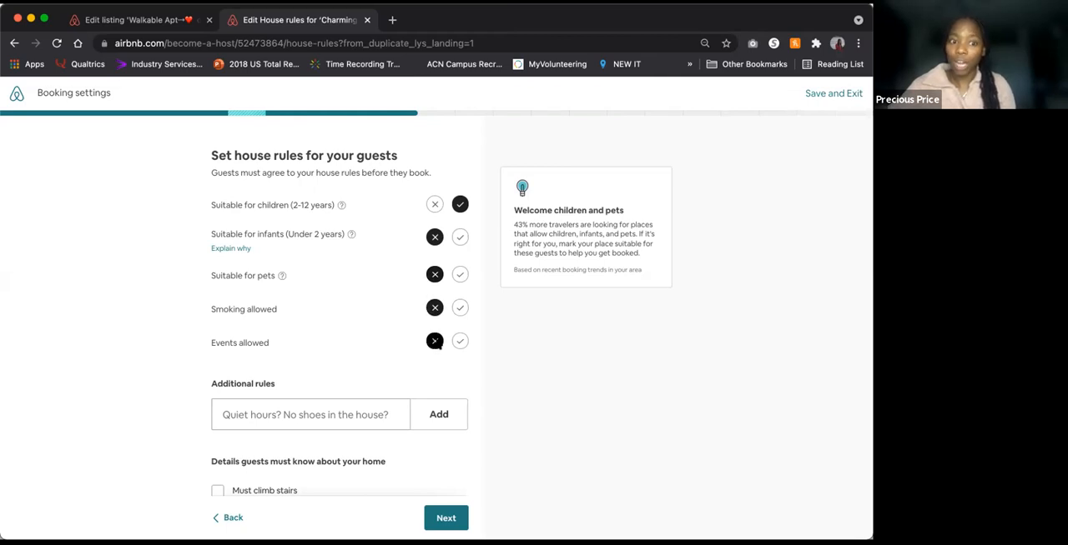
# Step: Declare surveillance or recording devices on the property without adding a description or additional rules, and continue
pyautogui.scroll(-3, 409, 415)
pyautogui.click(362, 308)
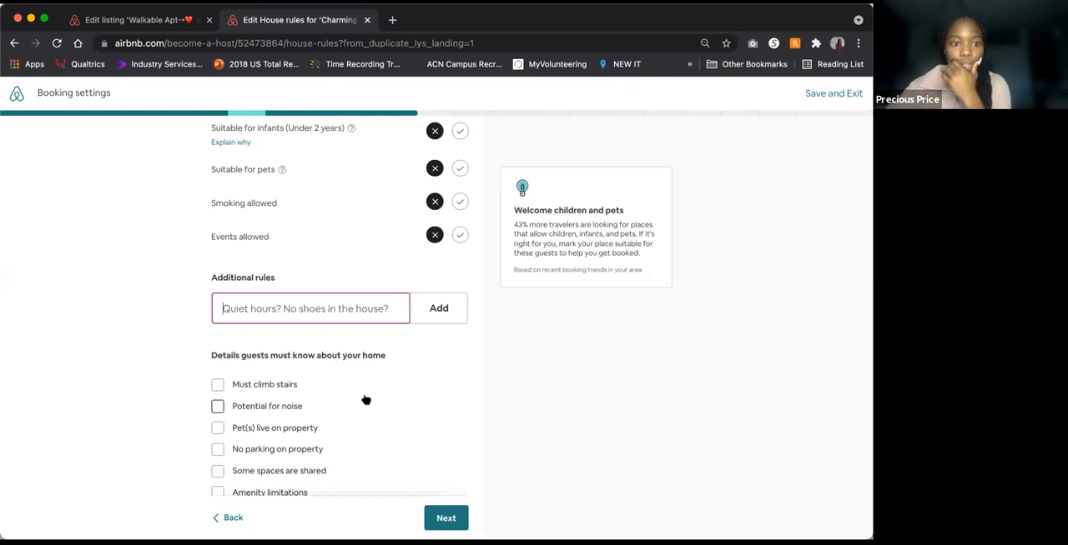
pyautogui.scroll(-3, 365, 400)
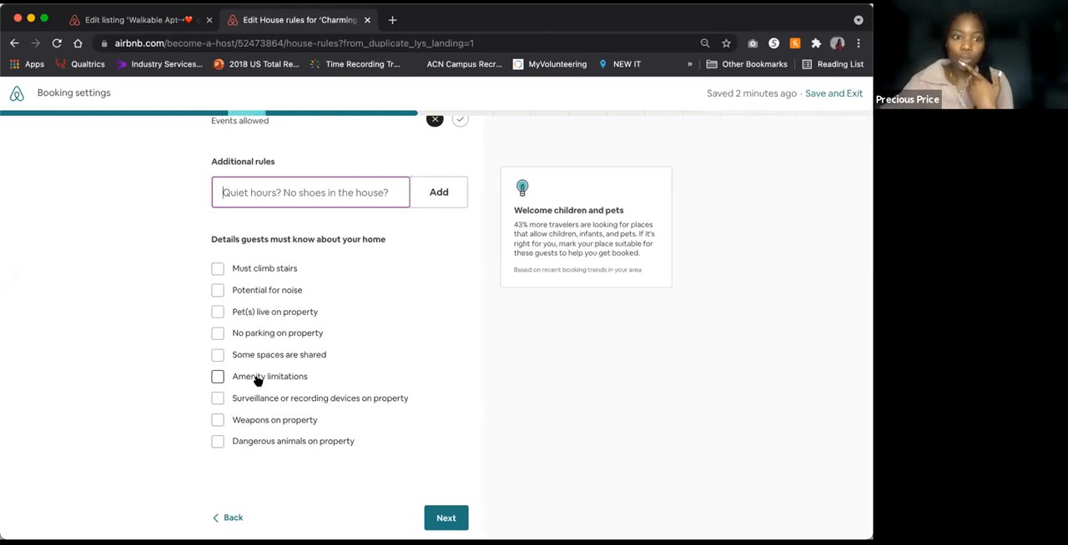
pyautogui.click(255, 401)
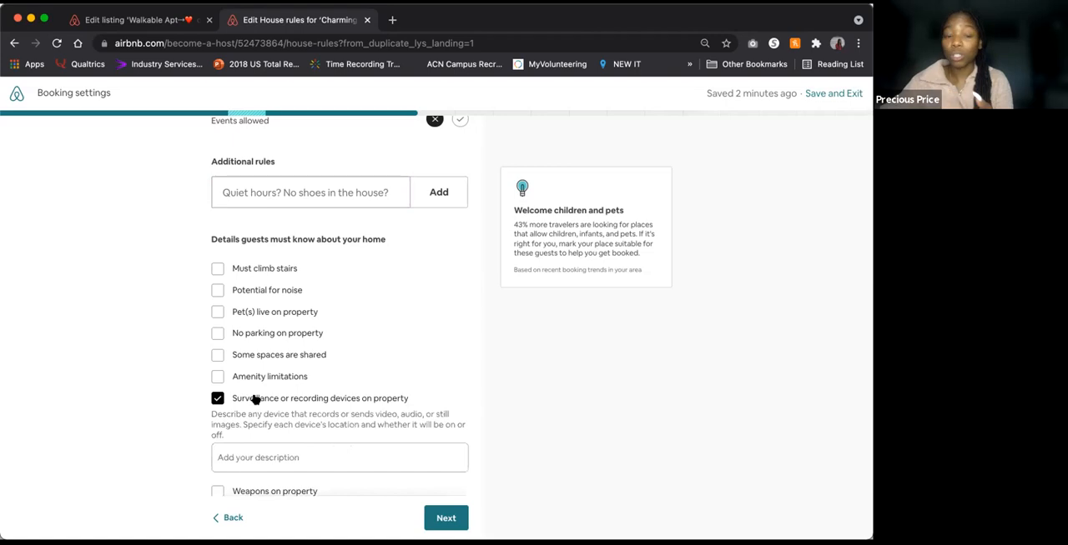
pyautogui.scroll(-2, 250, 399)
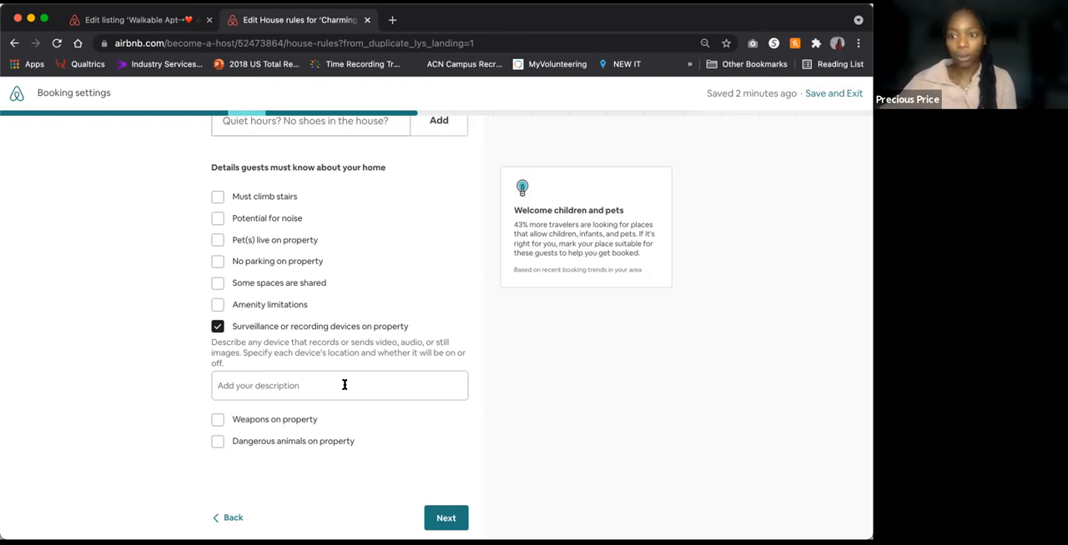
pyautogui.click(446, 520)
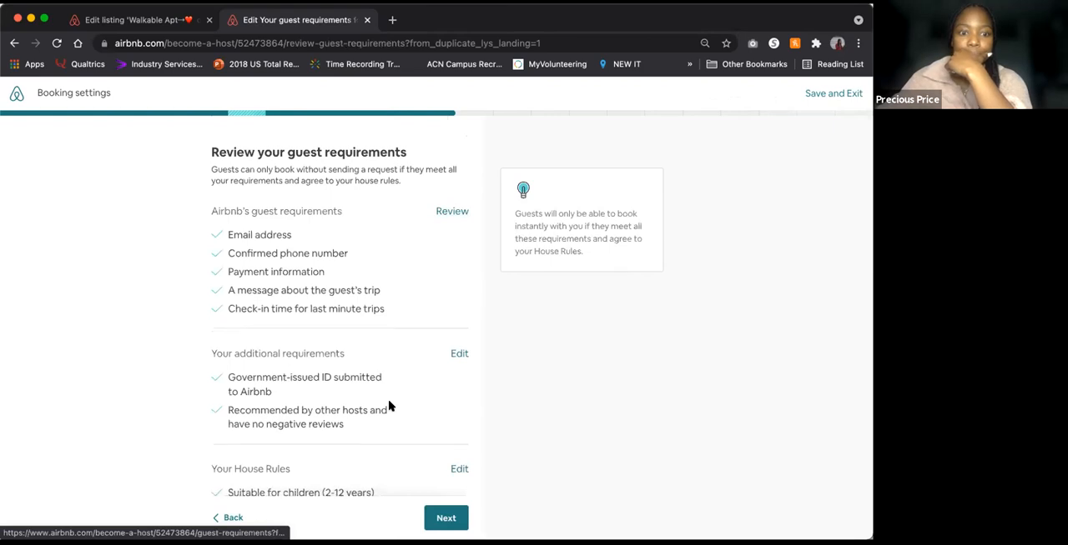
# Step: Proceed through the guest requirements review and booking overview, then agree to keep the calendar up to date and continue
pyautogui.scroll(-3, 400, 451)
pyautogui.click(444, 517)
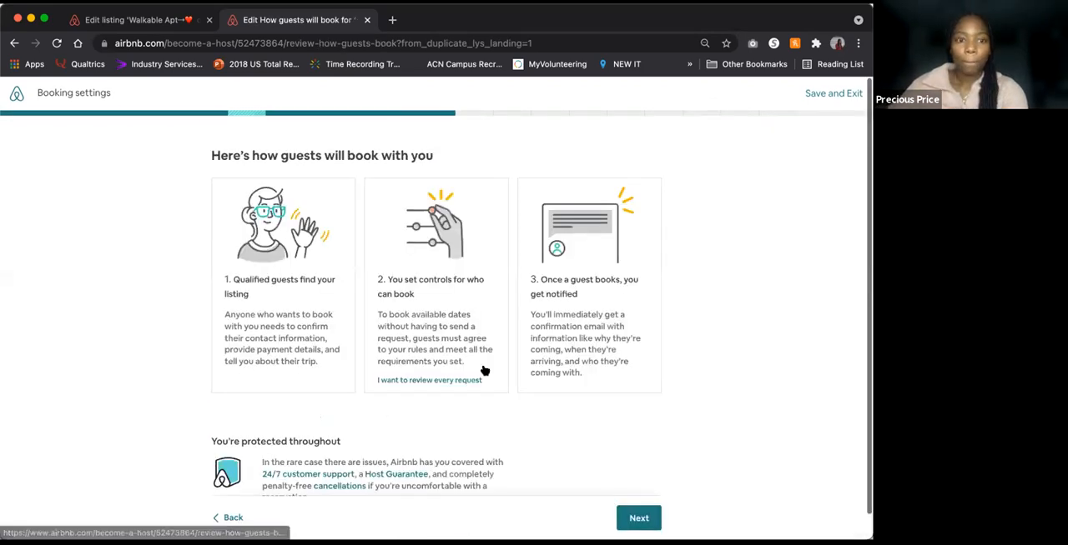
pyautogui.click(638, 518)
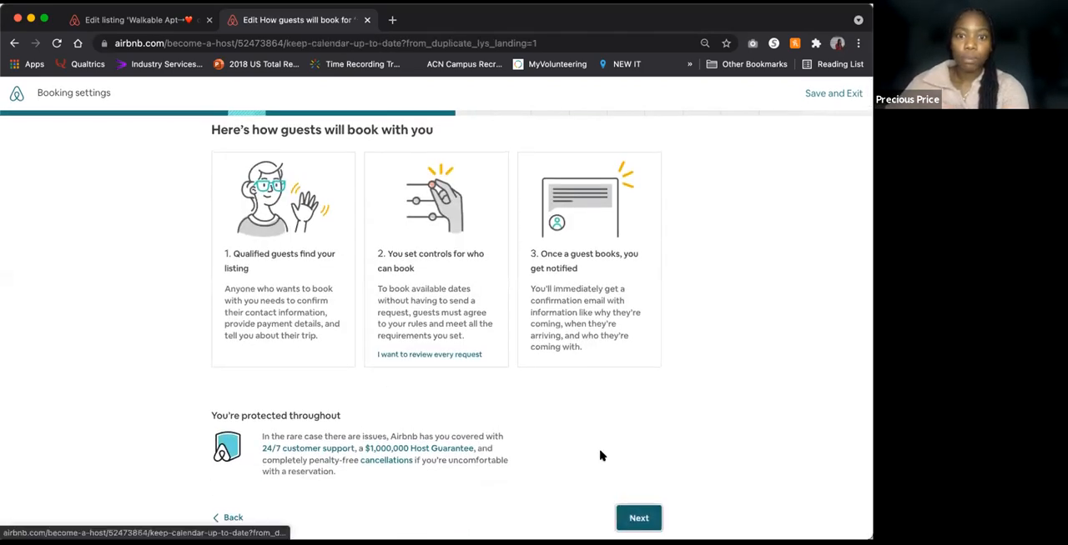
pyautogui.click(339, 345)
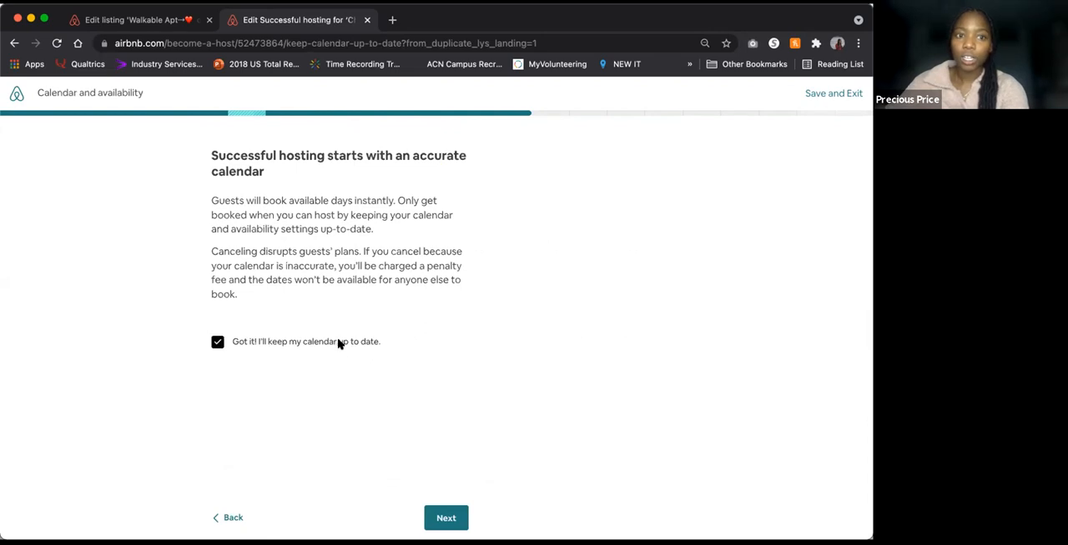
pyautogui.click(445, 522)
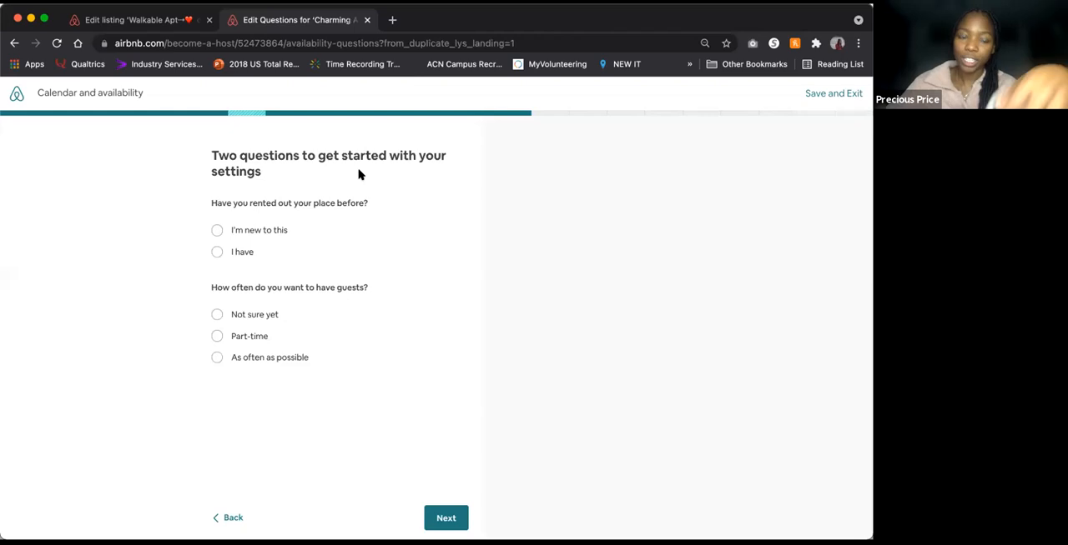
# Step: Answer that you are new to renting and want guests as often as possible, and continue
pyautogui.click(244, 232)
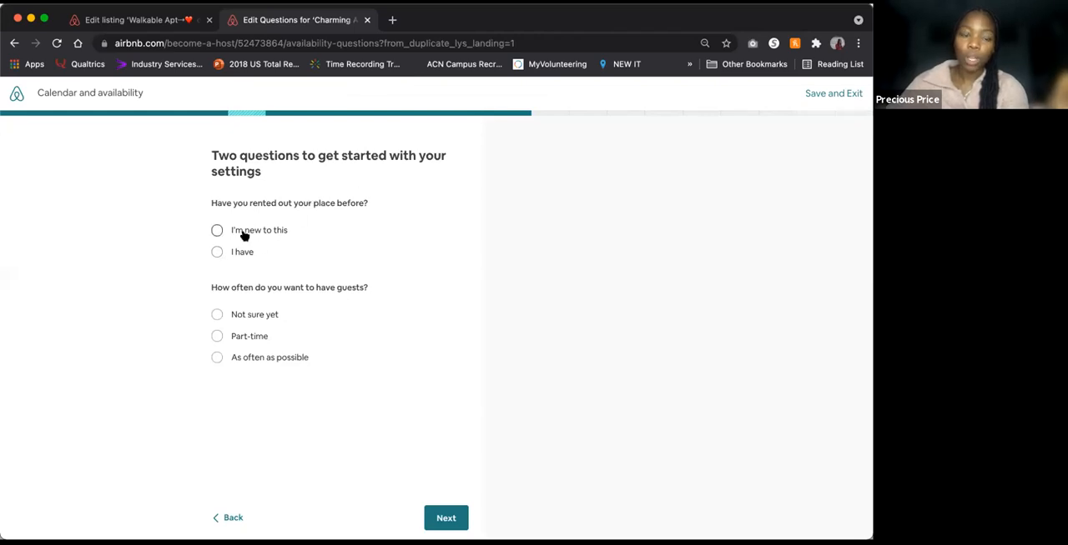
pyautogui.click(242, 357)
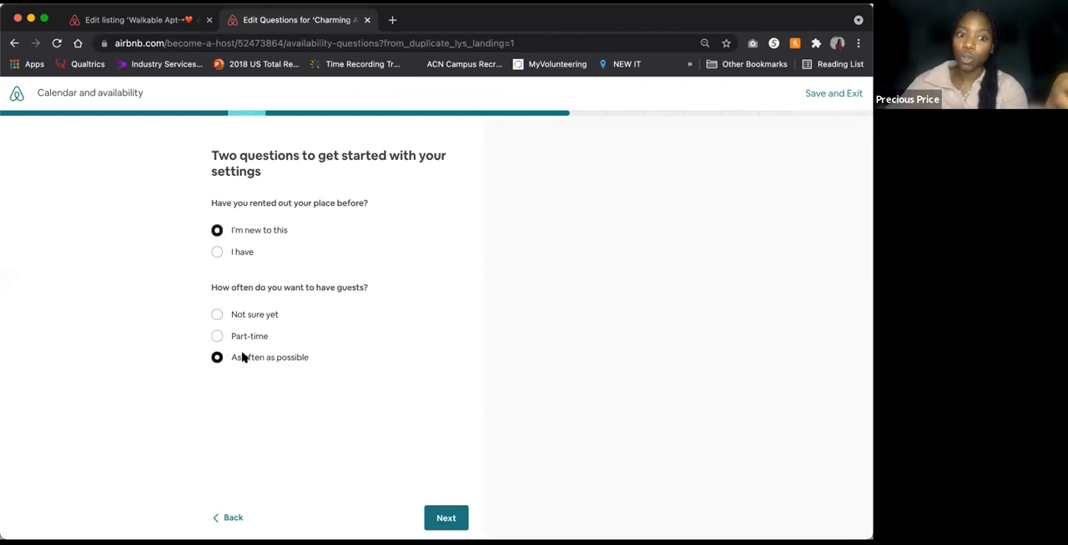
pyautogui.click(440, 517)
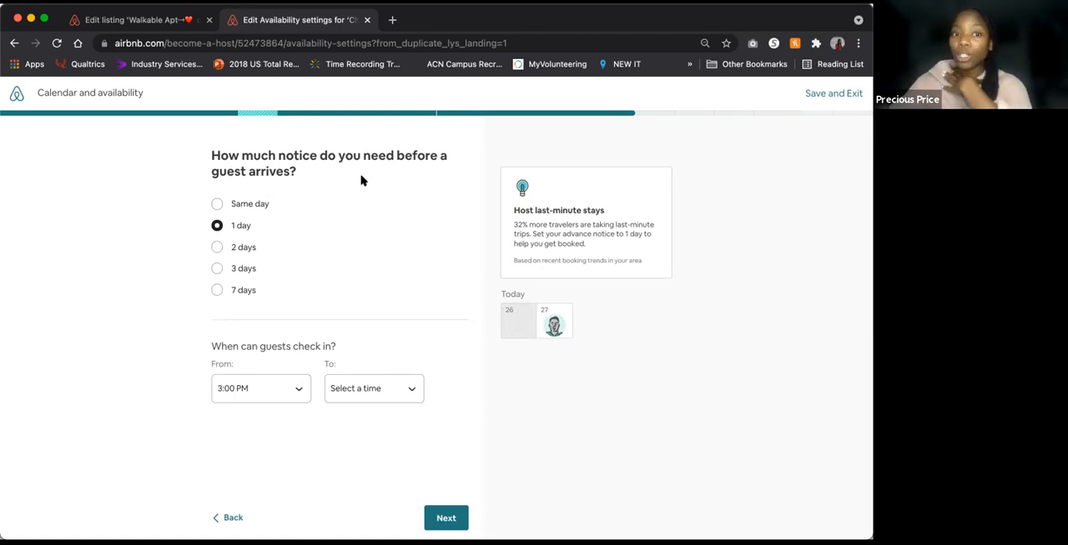
# Step: Require 3 days' notice before arrival, set the check-in end time to Flexible, and continue to the advance booking window
pyautogui.click(246, 269)
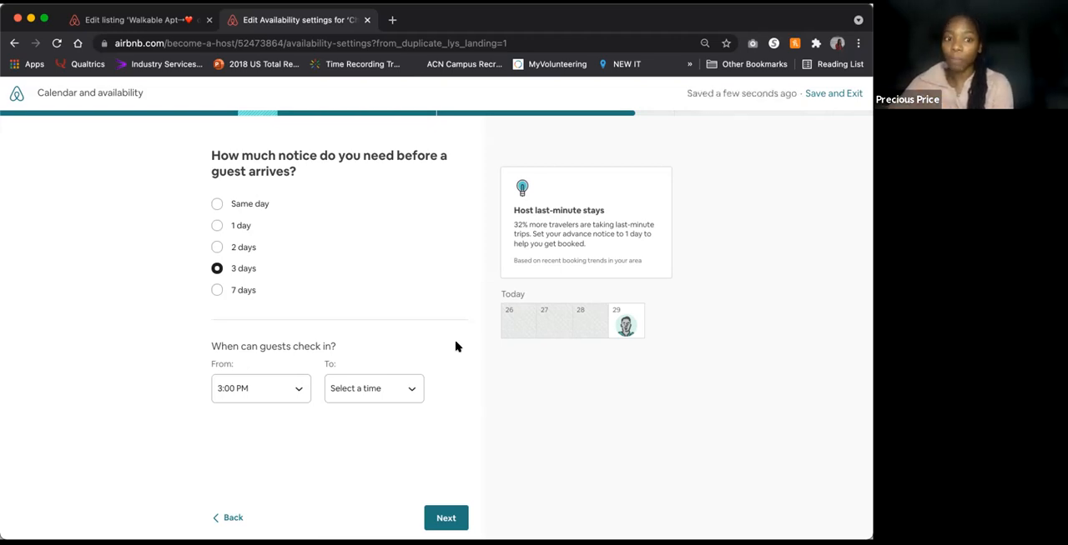
pyautogui.click(375, 388)
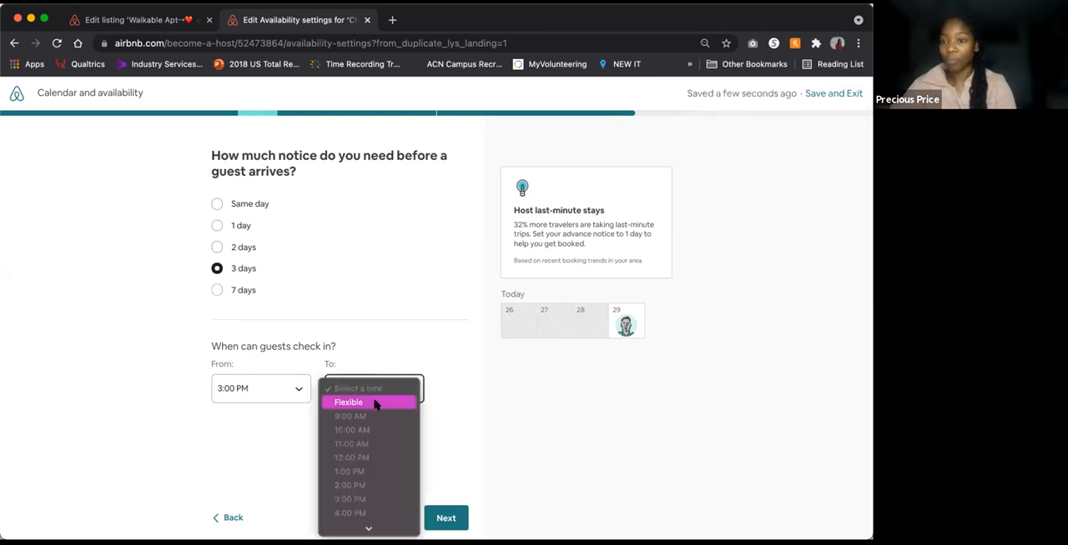
pyautogui.click(375, 404)
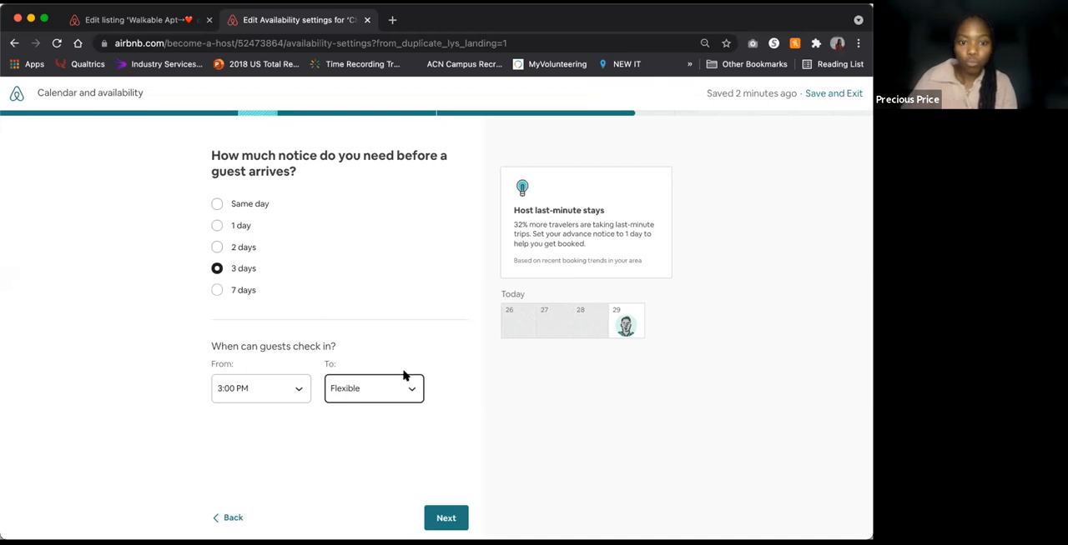
pyautogui.click(438, 521)
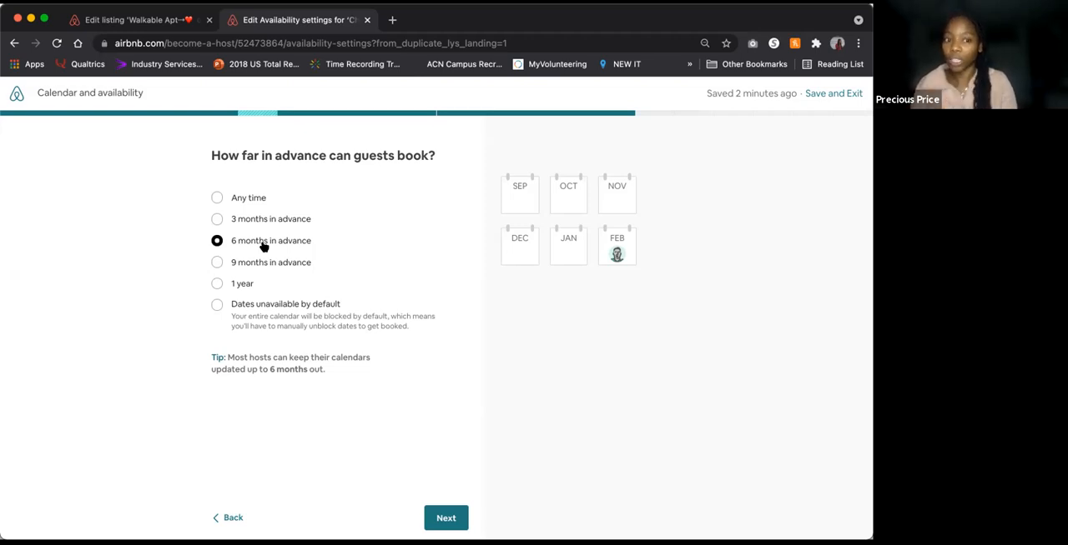
# Step: Let guests book up to 3 months in advance and continue to the trip length settings
pyautogui.click(263, 219)
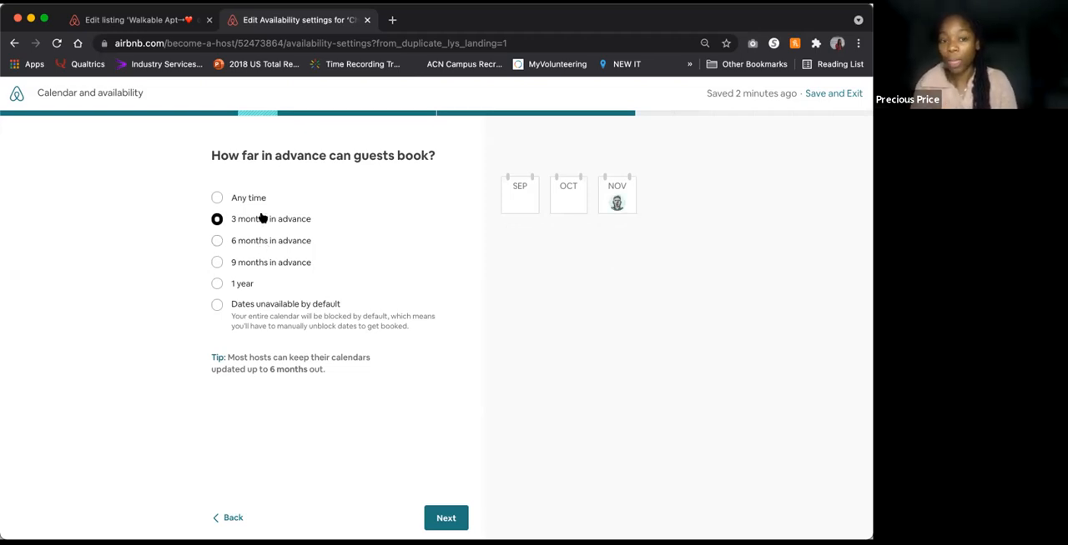
pyautogui.click(218, 306)
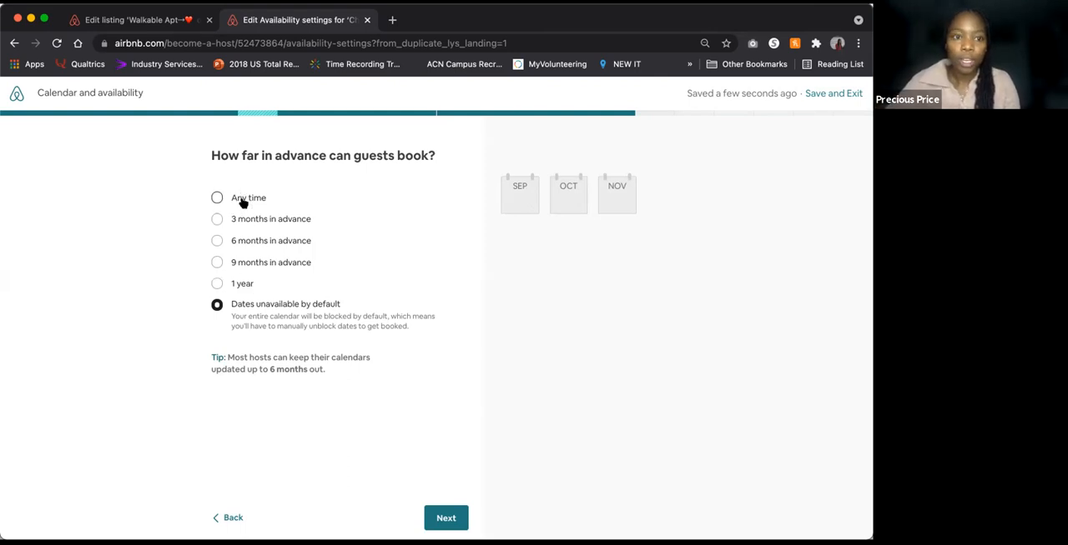
pyautogui.click(251, 223)
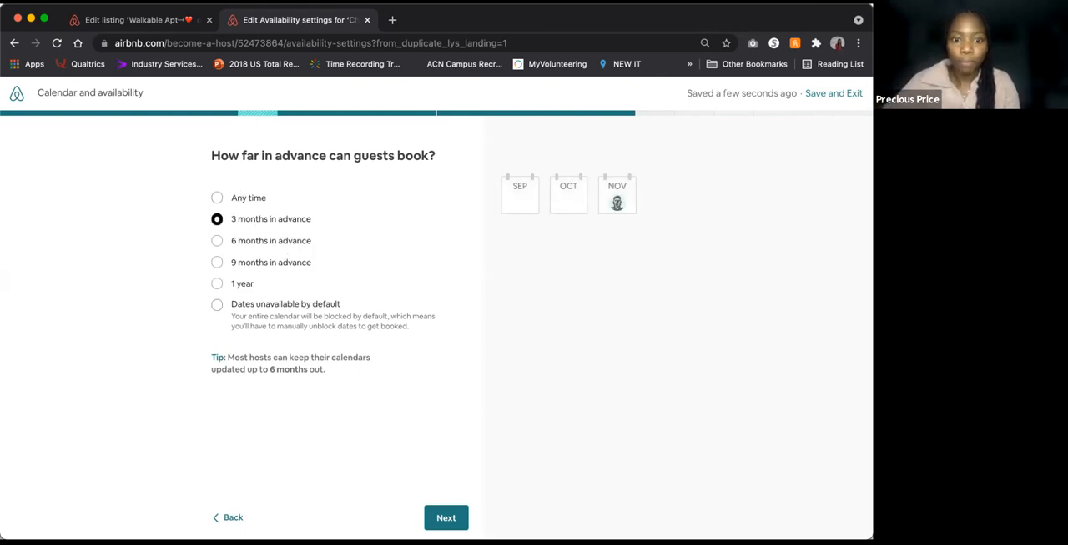
pyautogui.click(444, 518)
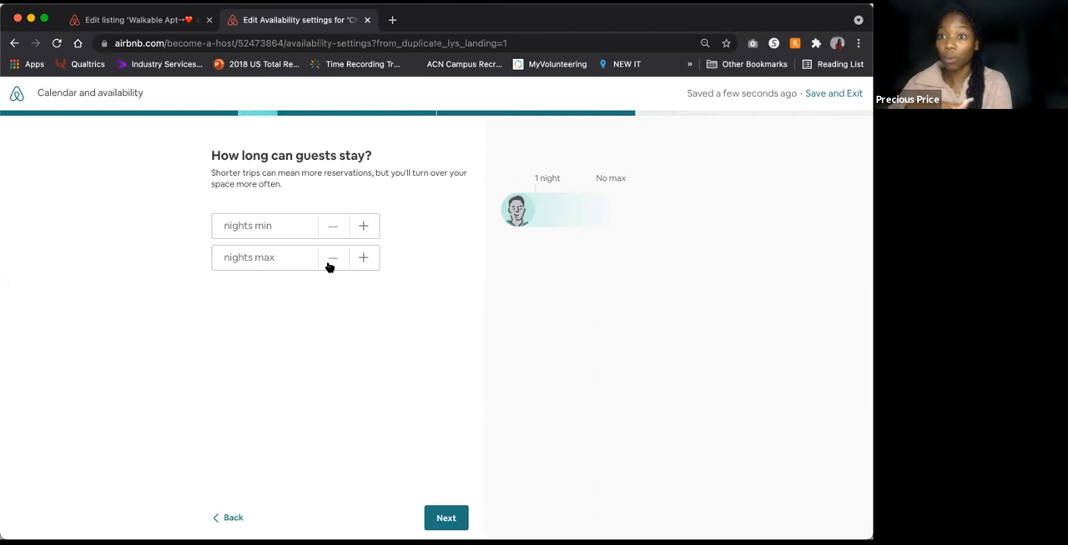
# Step: Set the maximum stay to 28 nights, leave the minimum blank, and continue to the availability calendar
pyautogui.click(275, 261)
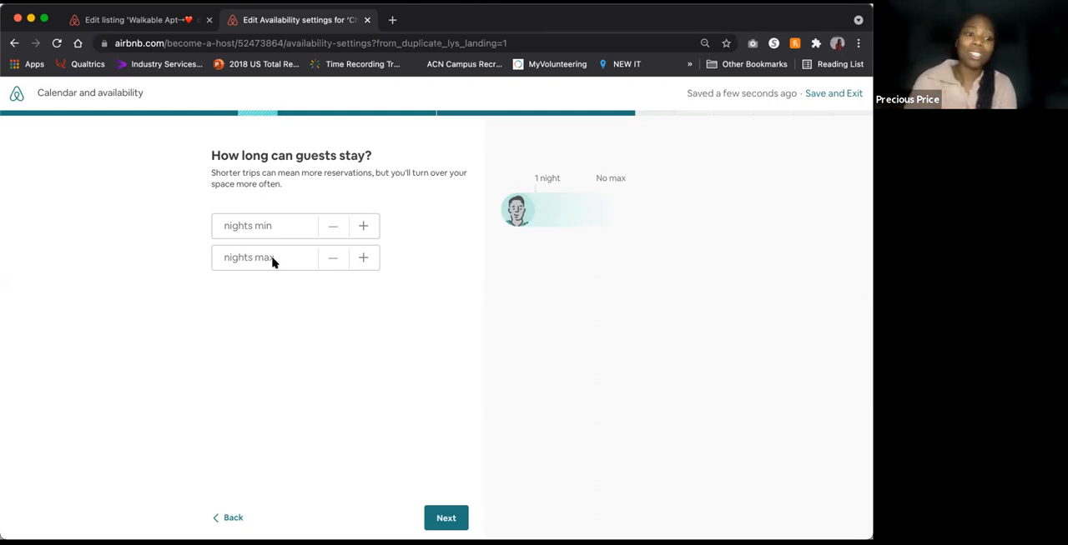
pyautogui.write('28')
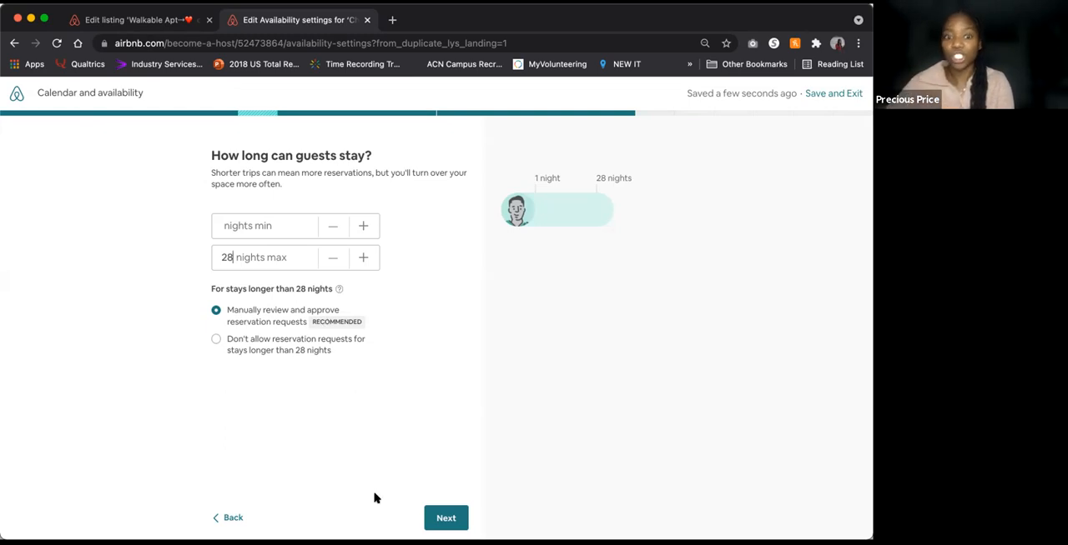
pyautogui.click(447, 519)
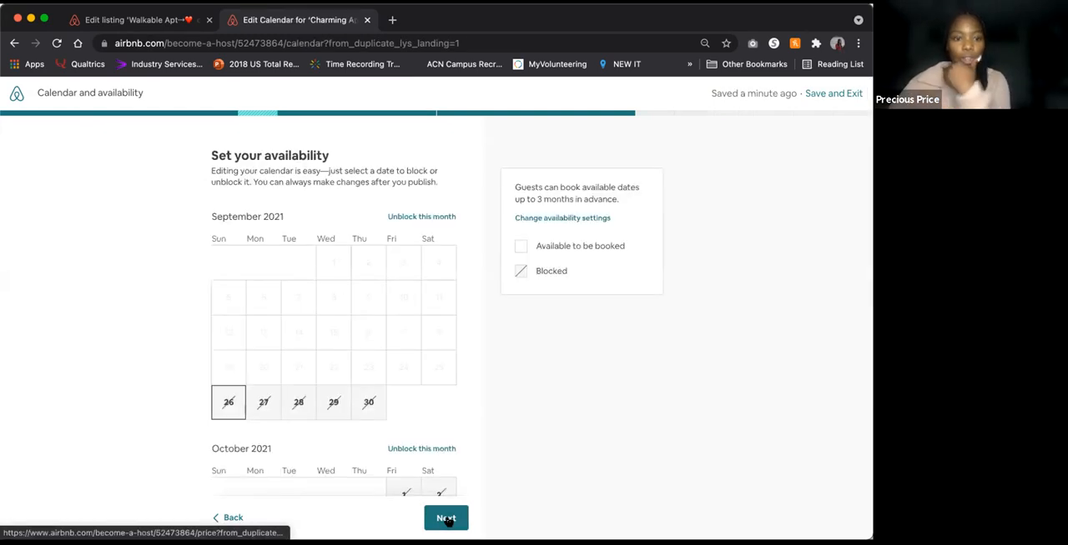
# Step: Unblock September 26 through 30, 2021 on the availability calendar and continue to pricing
pyautogui.click(229, 403)
pyautogui.click(365, 405)
pyautogui.click(268, 406)
pyautogui.click(323, 405)
pyautogui.click(308, 408)
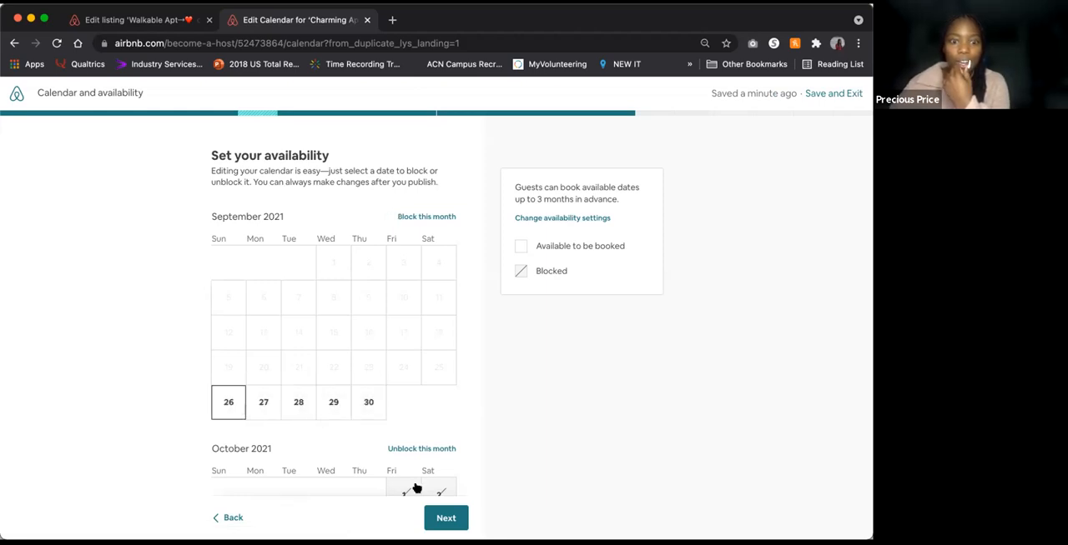
pyautogui.click(444, 518)
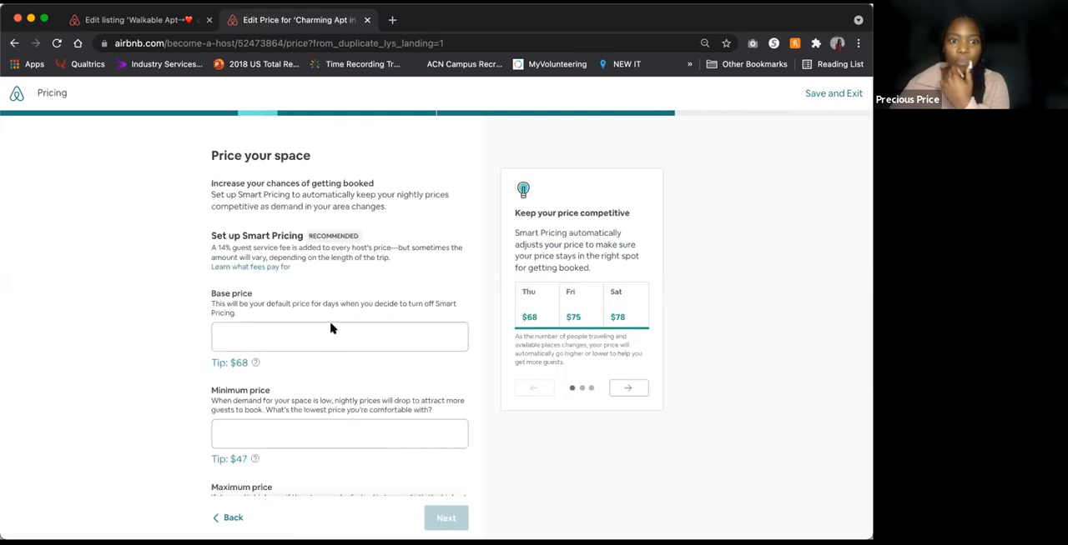
# Step: Examine the Smart Pricing settings for base, minimum and maximum price, the price tips and the currency
pyautogui.scroll(-3, 331, 327)
pyautogui.scroll(-3, 330, 328)
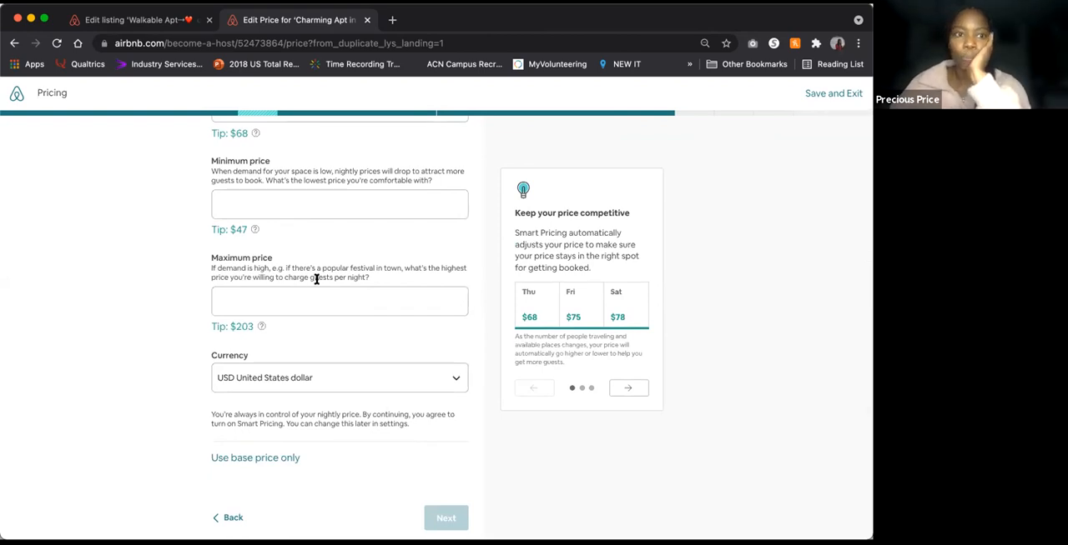
pyautogui.scroll(3, 317, 275)
pyautogui.scroll(2, 300, 188)
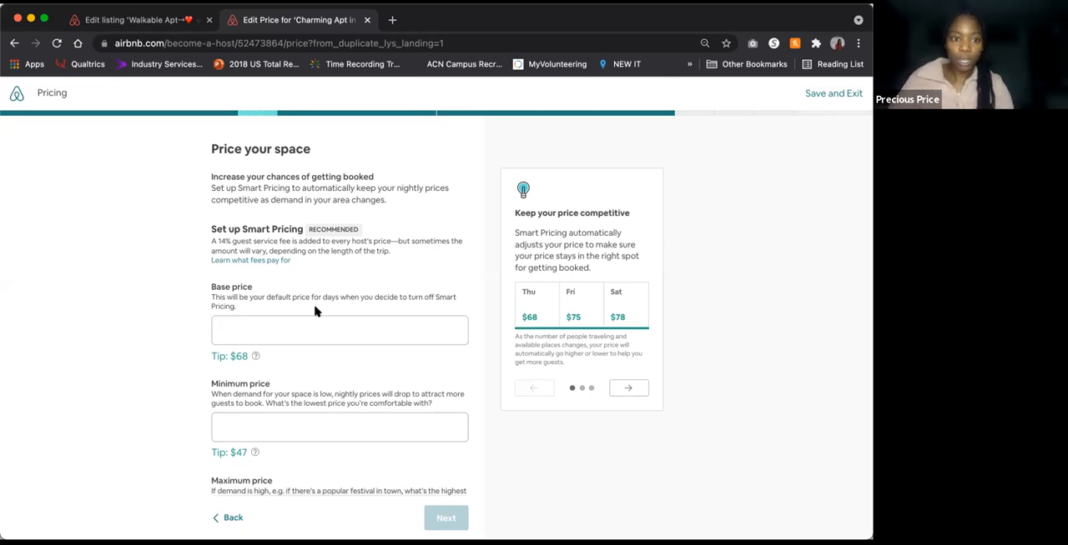
pyautogui.click(310, 332)
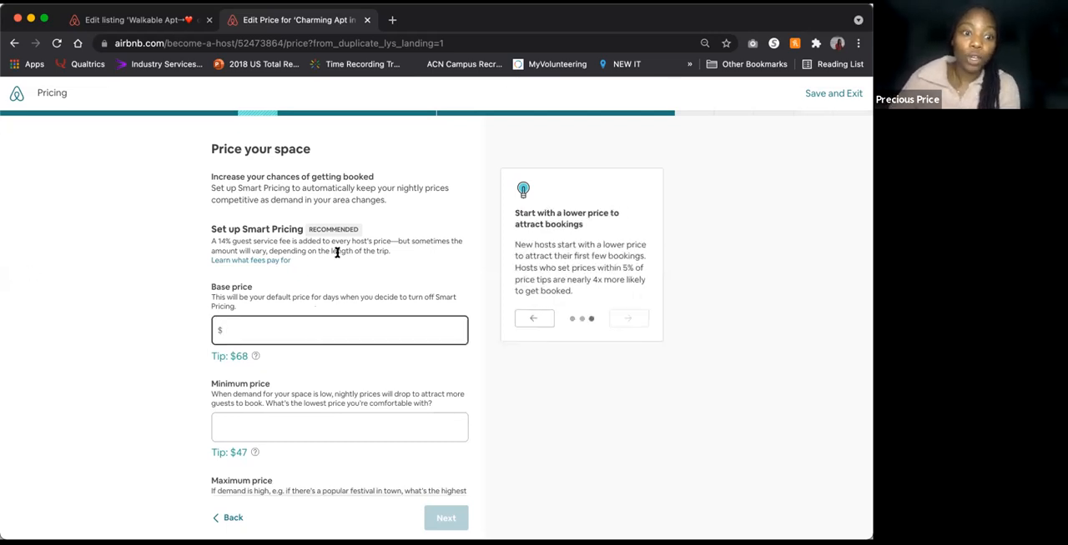
pyautogui.scroll(-5, 337, 254)
pyautogui.scroll(5, 337, 256)
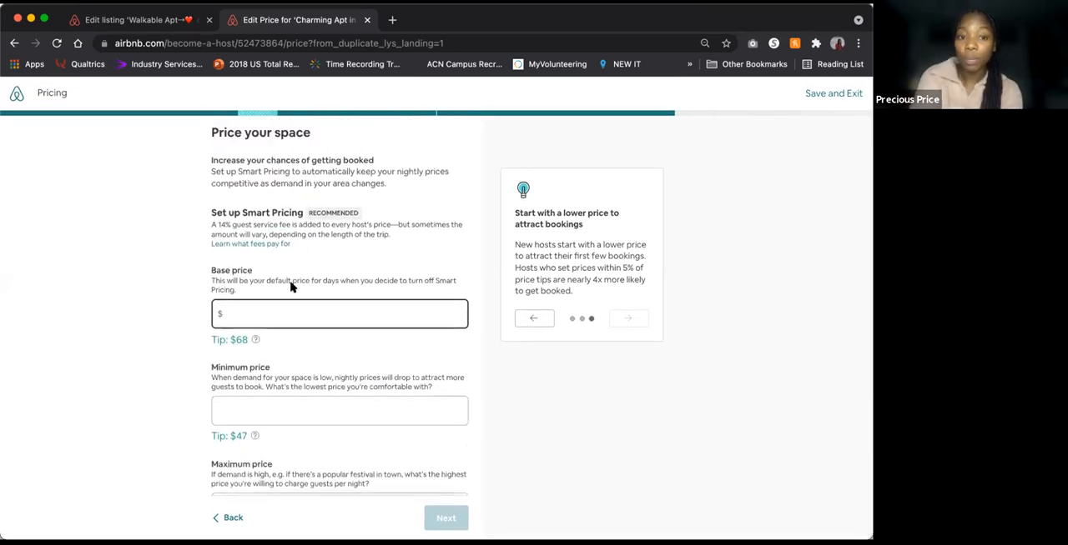
pyautogui.scroll(-5, 315, 174)
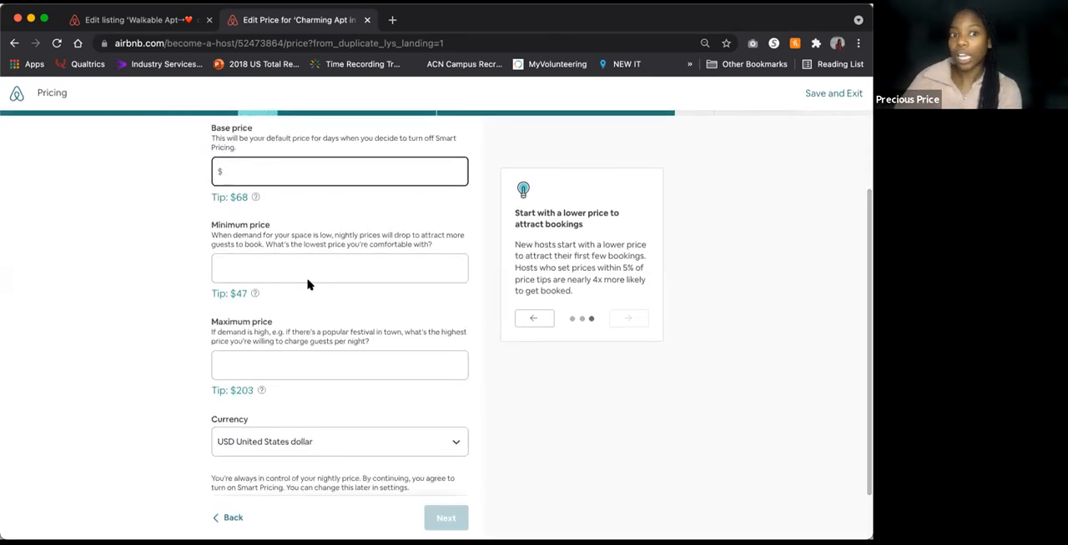
pyautogui.scroll(-1, 307, 285)
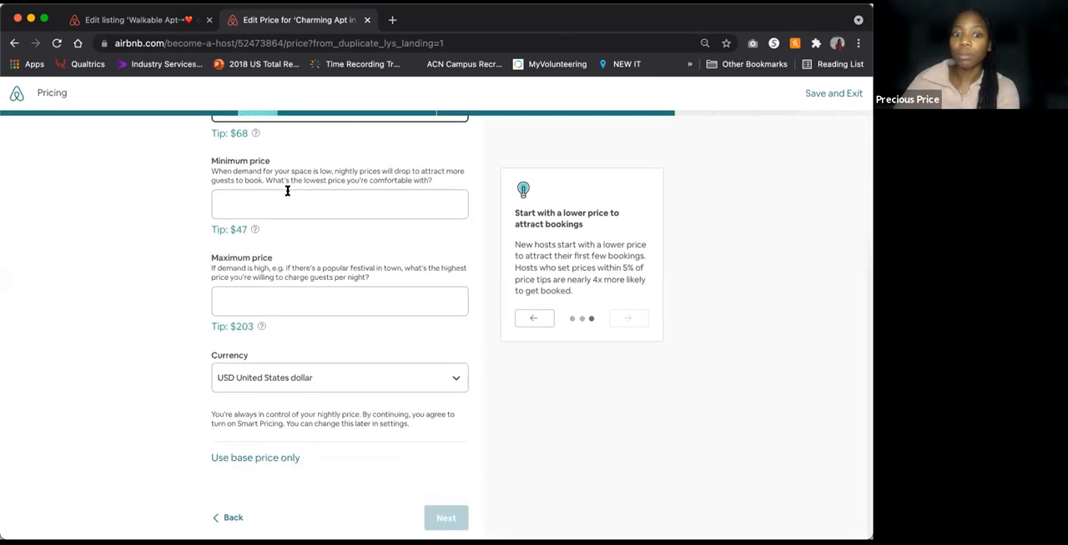
pyautogui.scroll(5, 340, 178)
pyautogui.scroll(-6, 333, 246)
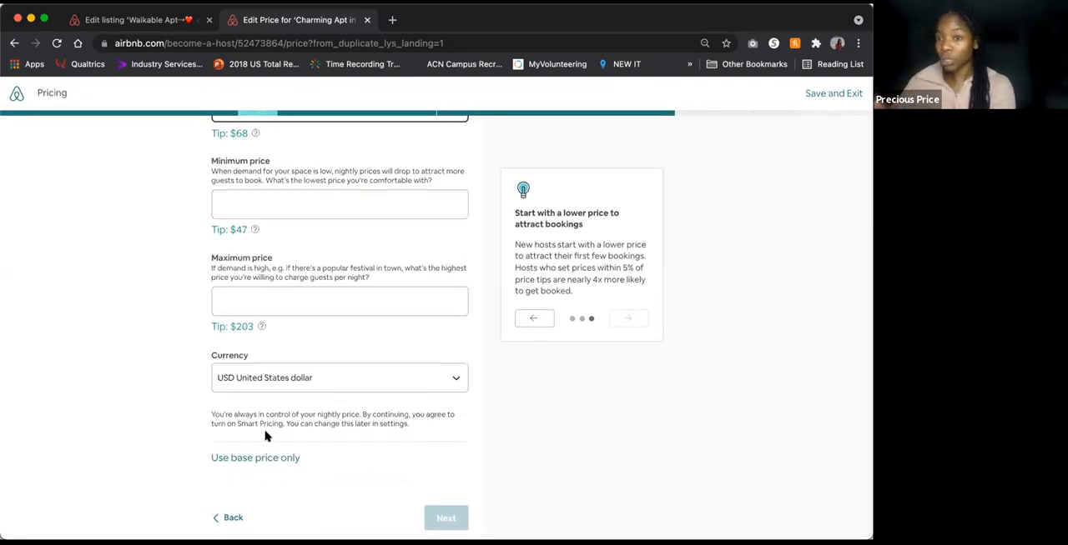
# Step: Switch the pricing to base price only, and return to the Smart Pricing setup
pyautogui.click(269, 459)
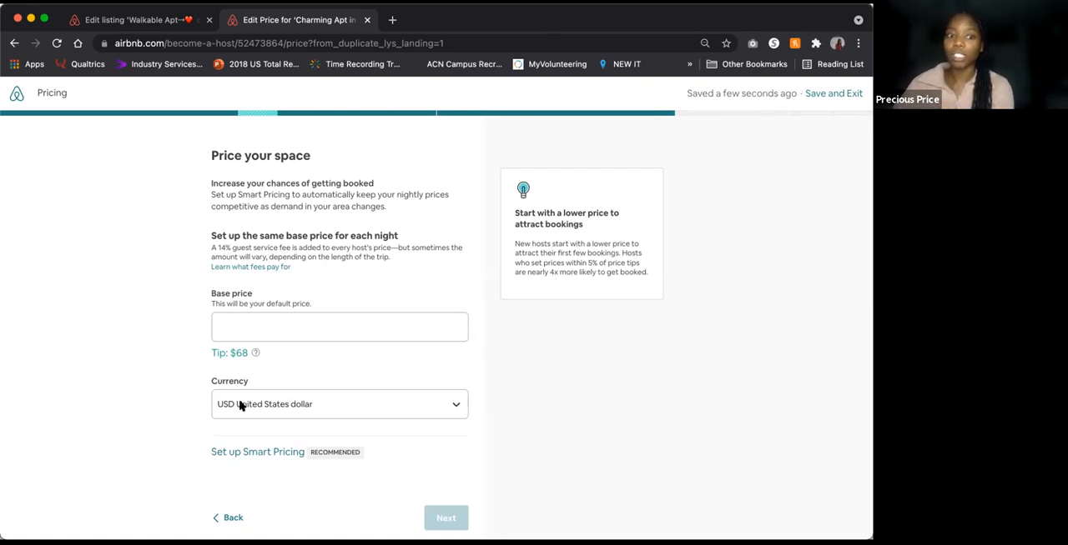
pyautogui.click(252, 453)
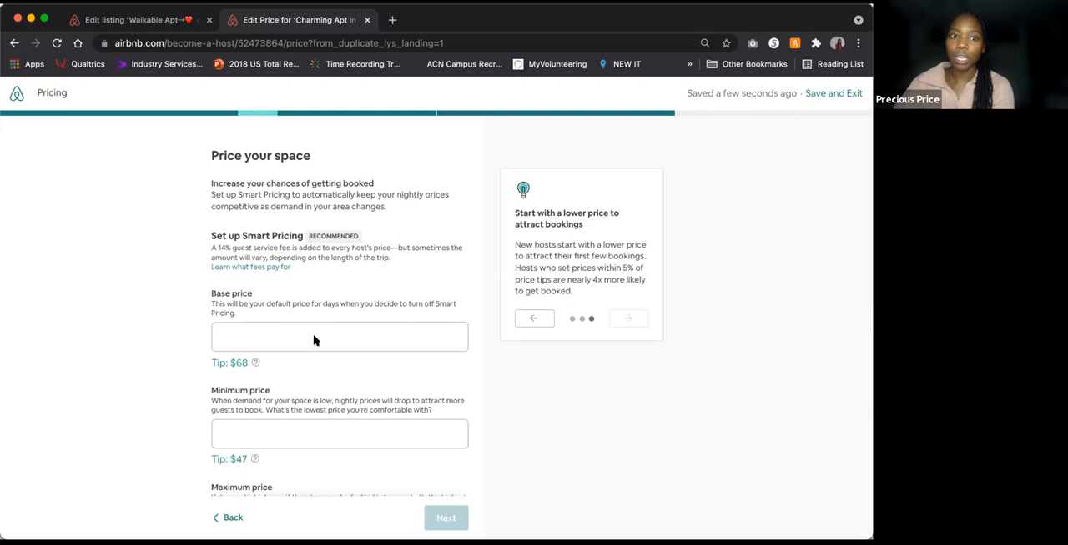
pyautogui.scroll(-3, 312, 340)
pyautogui.click(329, 256)
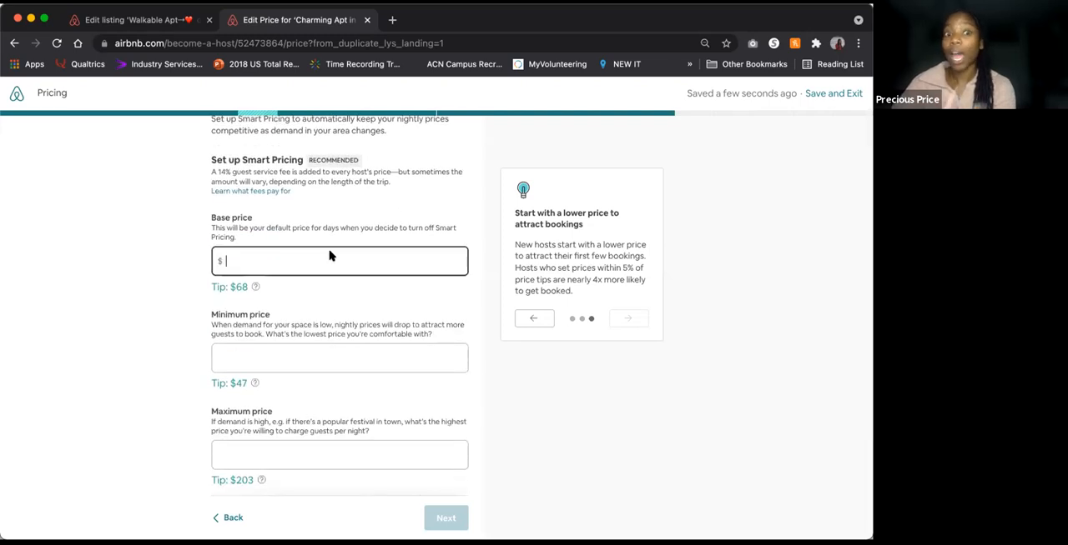
pyautogui.scroll(-3, 329, 255)
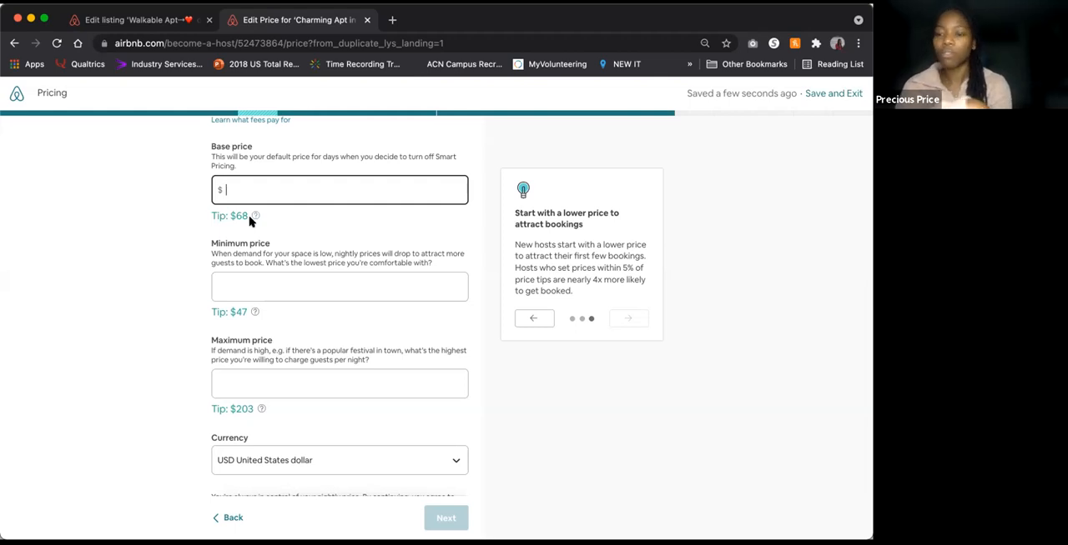
# Step: Use a base price only, set it to $119 per night in USD, and continue to the first-guest offer
pyautogui.scroll(-3, 226, 460)
pyautogui.click(231, 458)
pyautogui.click(269, 329)
pyautogui.write('119')
pyautogui.click(173, 401)
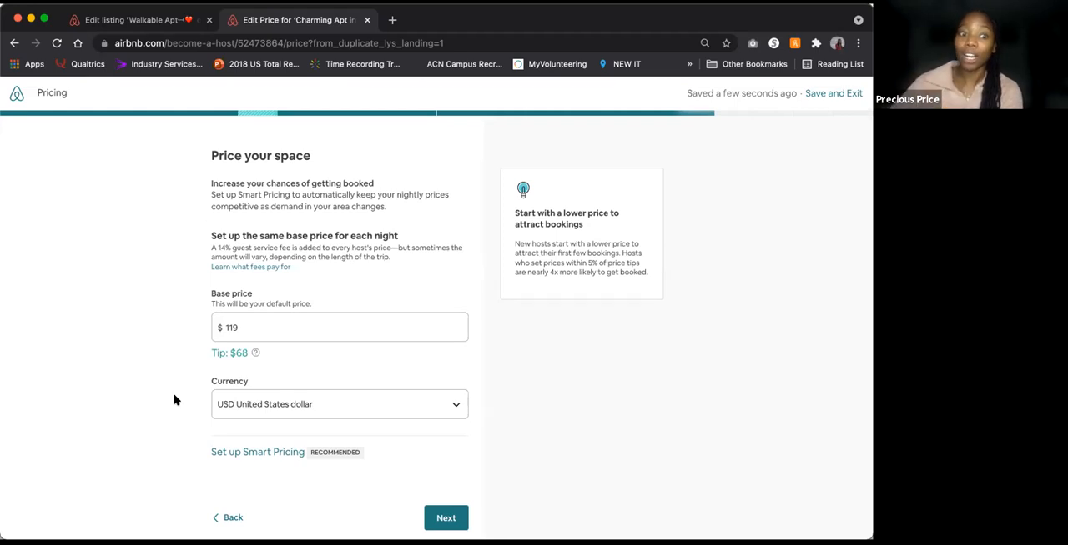
pyautogui.click(442, 517)
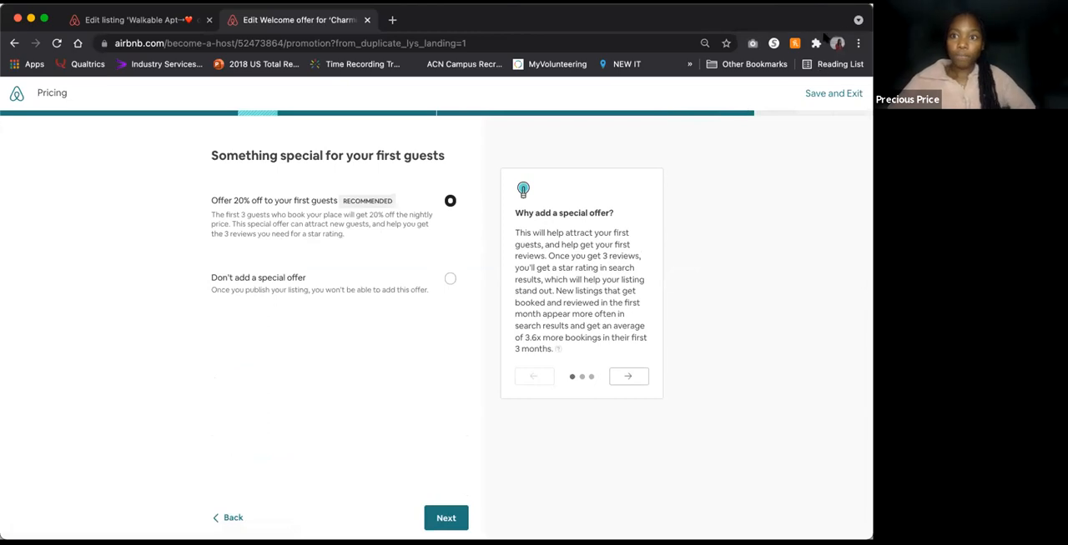
# Step: Save and exit the new listing at the first-guest offer page, and return to the open Walkable Apt listing editor
pyautogui.click(872, 136)
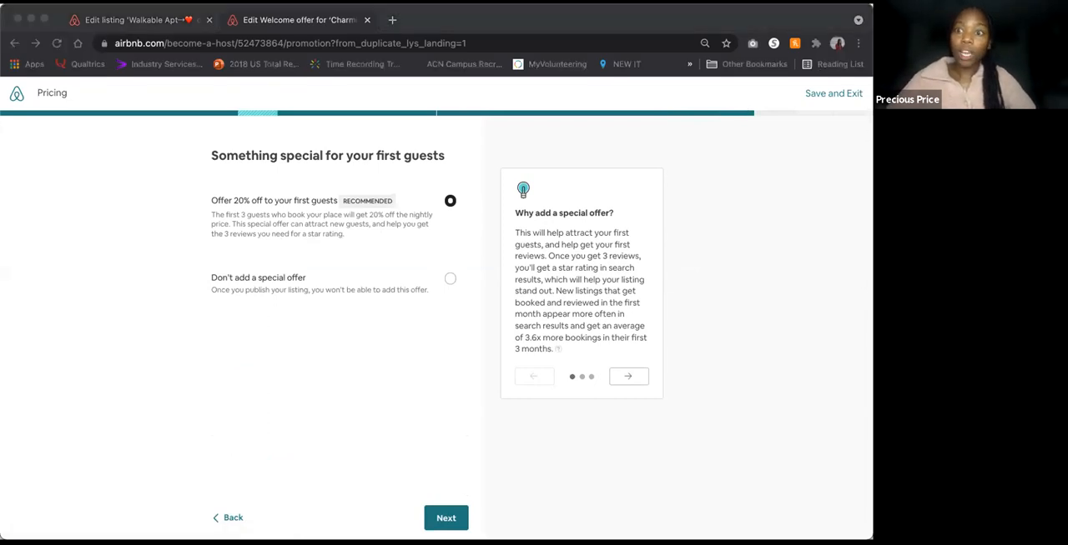
pyautogui.click(816, 95)
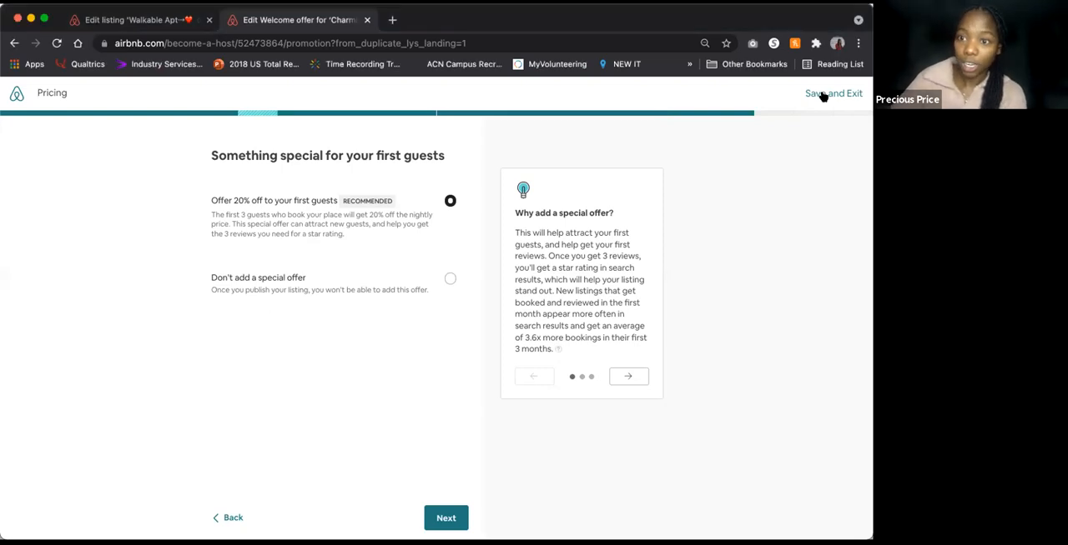
pyautogui.click(821, 94)
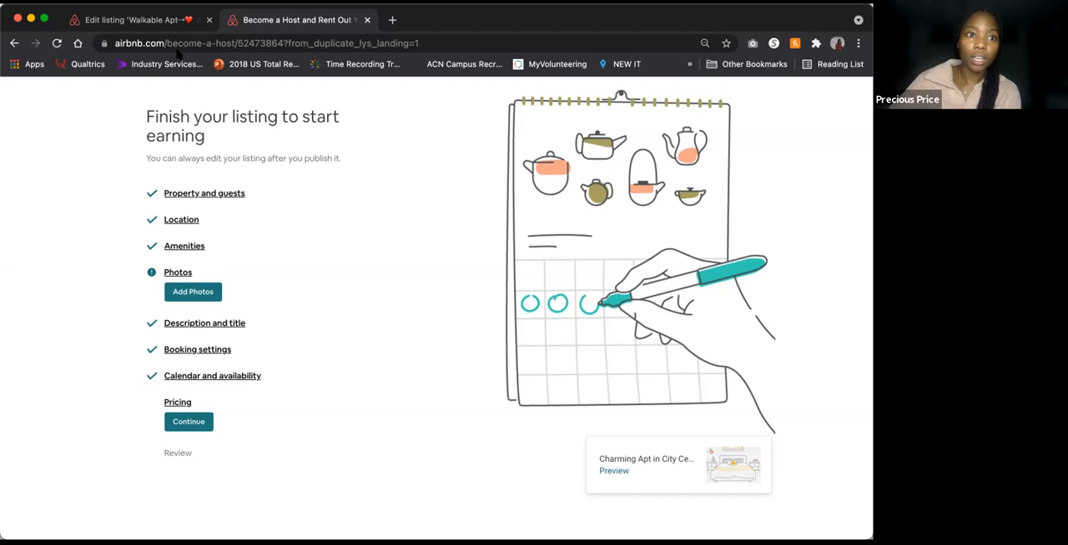
pyautogui.click(167, 21)
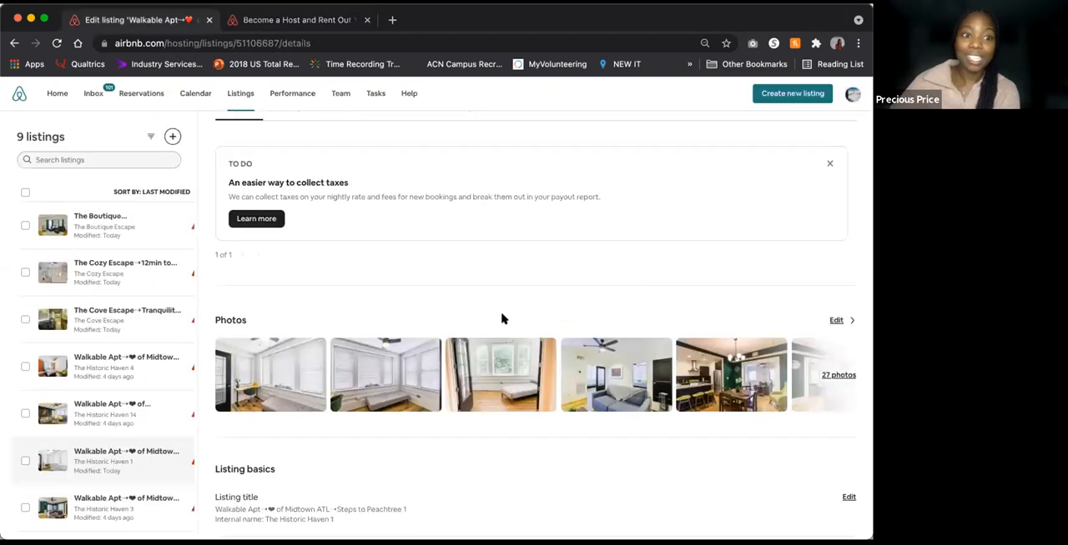